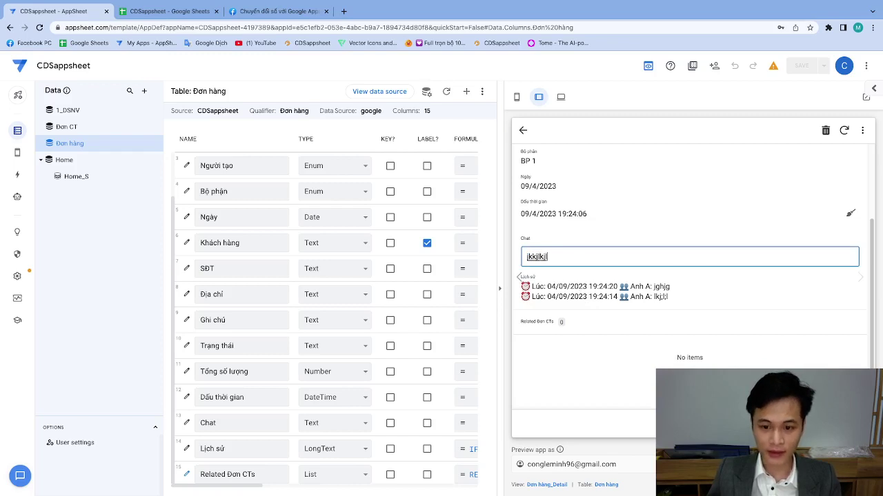
Commit the current chat text, then log 'srewrewr' as a new history entry.
{"action": "left_click", "coordinate": [575, 236]}
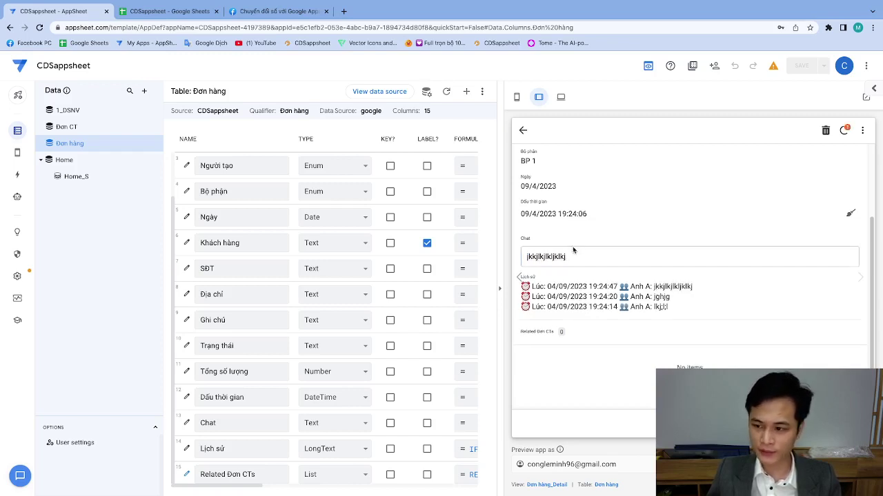
{"action": "double_click", "coordinate": [573, 251]}
{"action": "type", "text": "srewrewr"}
{"action": "left_click", "coordinate": [567, 279]}
Log two more chat entries, 'tretreter' and 'ytrytrytryr', in the Lịch sử history.
{"action": "double_click", "coordinate": [611, 258]}
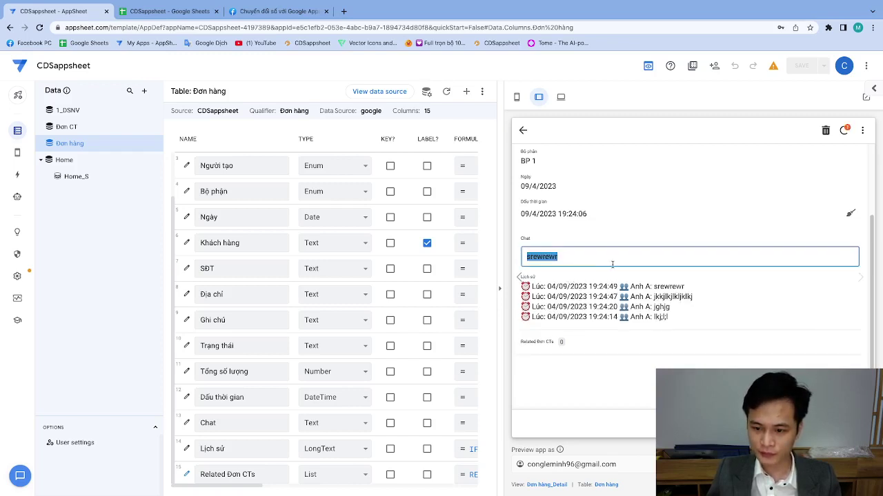
{"action": "type", "text": "tretreter"}
{"action": "left_click", "coordinate": [710, 298]}
{"action": "double_click", "coordinate": [631, 258]}
{"action": "type", "text": "ytrytrytryr"}
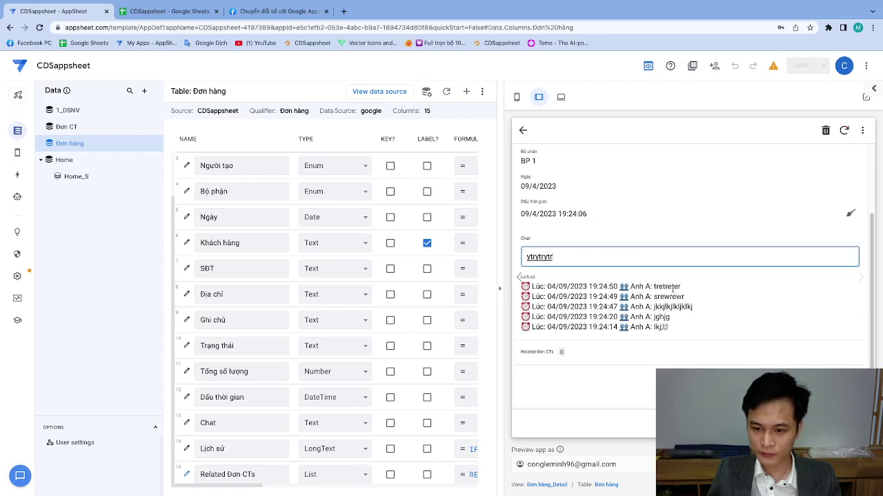
{"action": "left_click", "coordinate": [686, 293]}
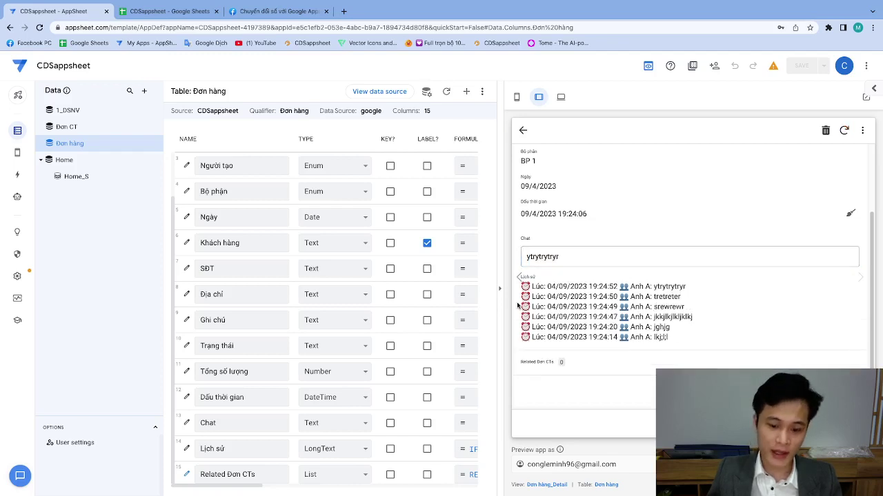
{"action": "left_click", "coordinate": [152, 11]}
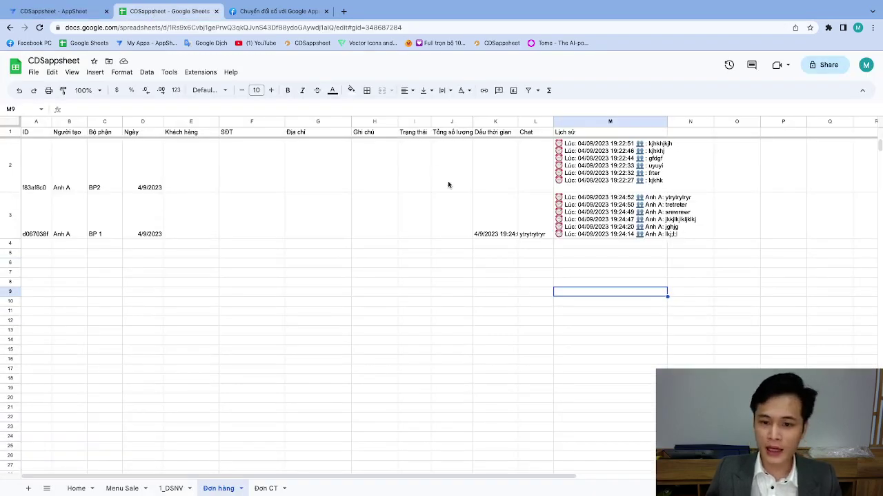
{"action": "left_click", "coordinate": [535, 123]}
{"action": "left_click", "coordinate": [563, 124], "text": "shift"}
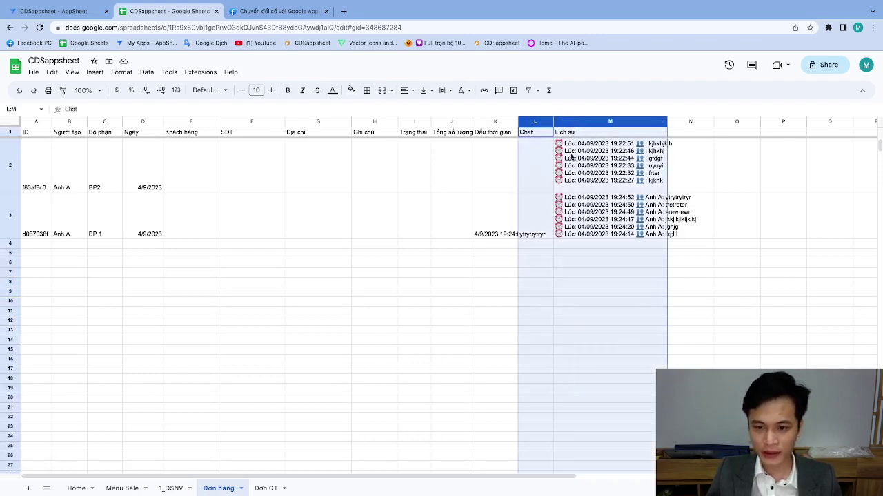
{"action": "left_click", "coordinate": [440, 284]}
{"action": "left_click", "coordinate": [55, 12]}
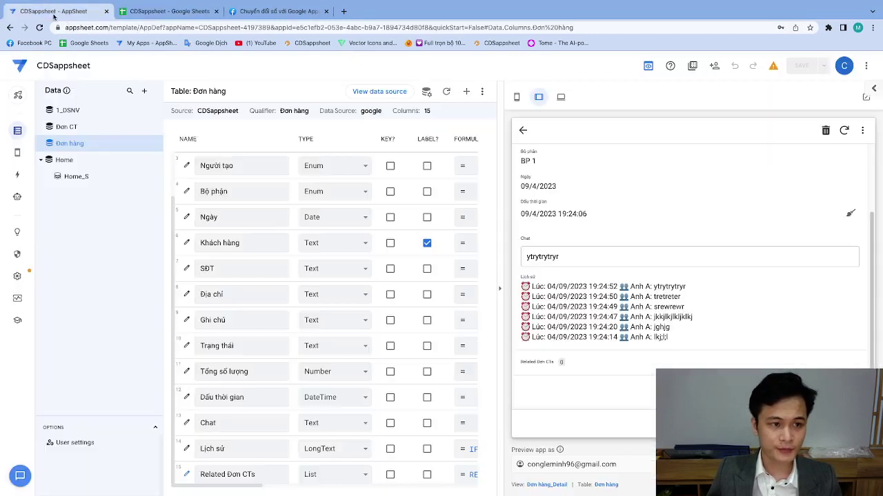
Scroll the Đơn hàng columns grid to FORMULA and open the Lịch sử app formula.
{"action": "double_click", "coordinate": [303, 139]}
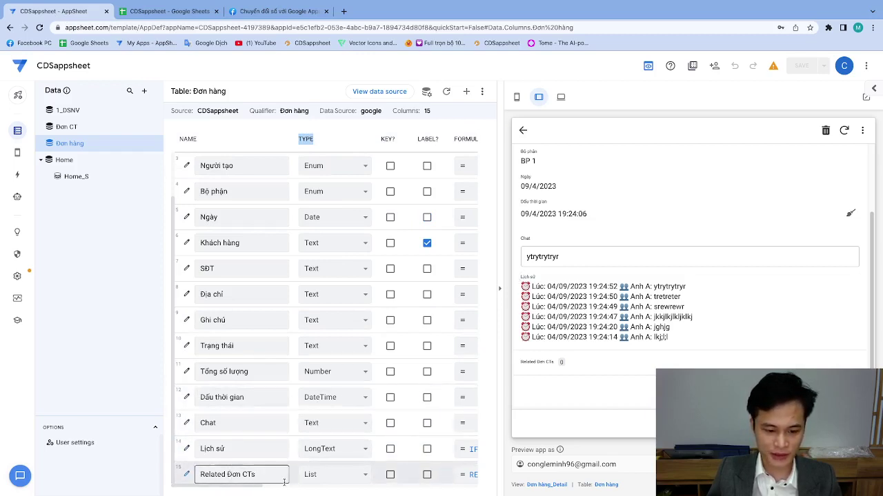
{"action": "left_click_drag", "start_coordinate": [250, 489], "coordinate": [319, 494]}
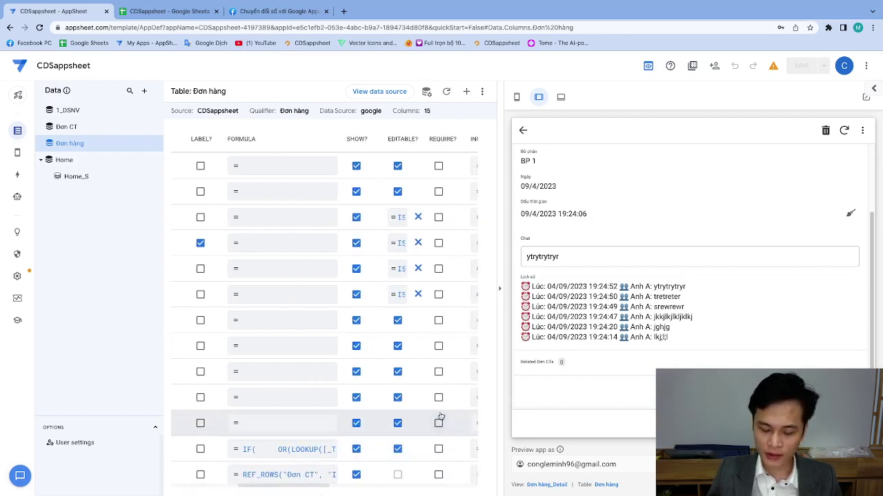
{"action": "left_click_drag", "start_coordinate": [313, 490], "coordinate": [290, 488]}
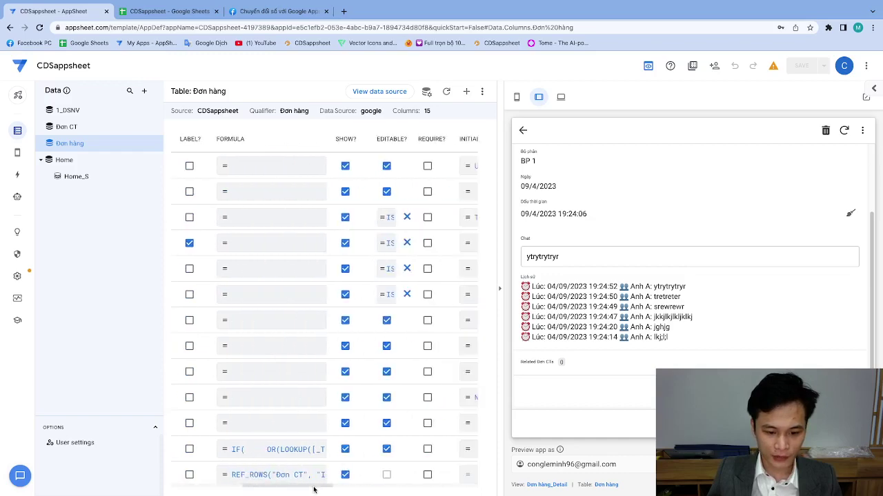
{"action": "left_click", "coordinate": [283, 450]}
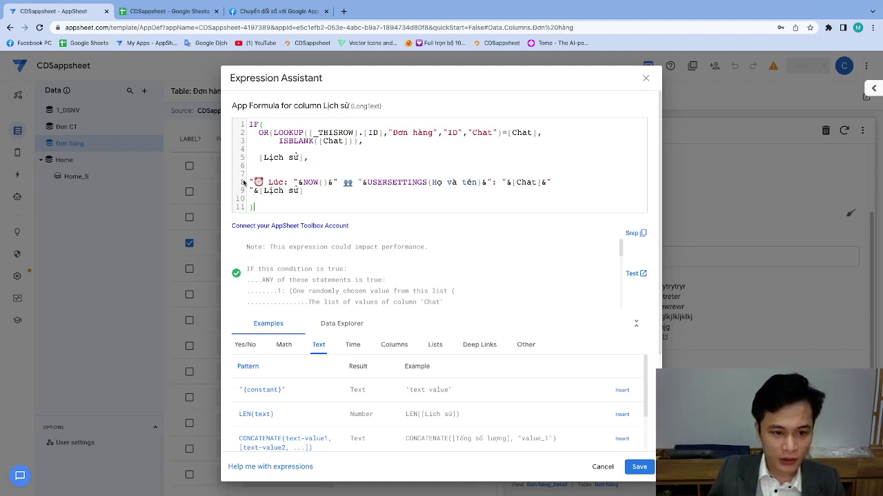
{"action": "left_click_drag", "start_coordinate": [249, 182], "coordinate": [541, 183]}
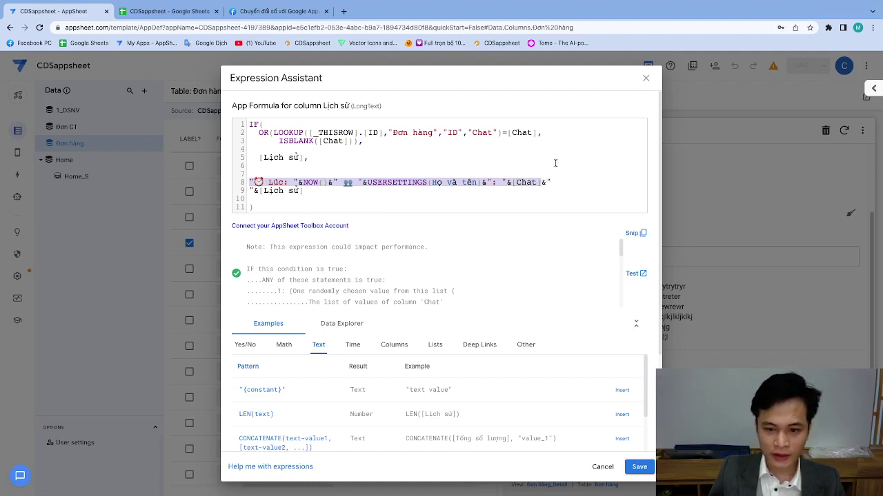
{"action": "left_click_drag", "start_coordinate": [543, 182], "coordinate": [348, 192]}
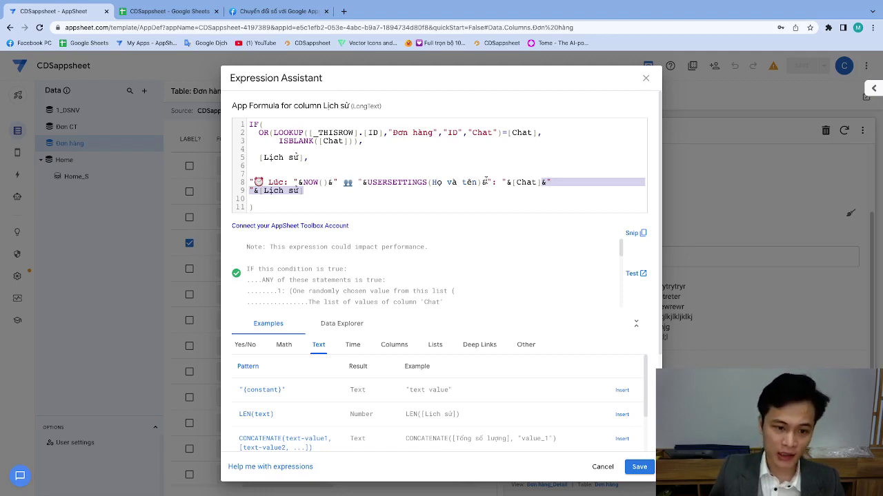
{"action": "left_click", "coordinate": [272, 211]}
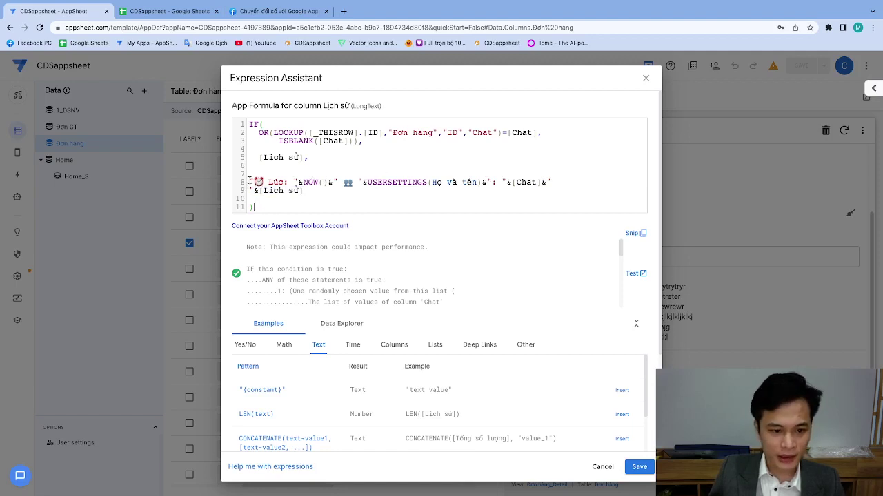
{"action": "left_click_drag", "start_coordinate": [250, 182], "coordinate": [310, 190]}
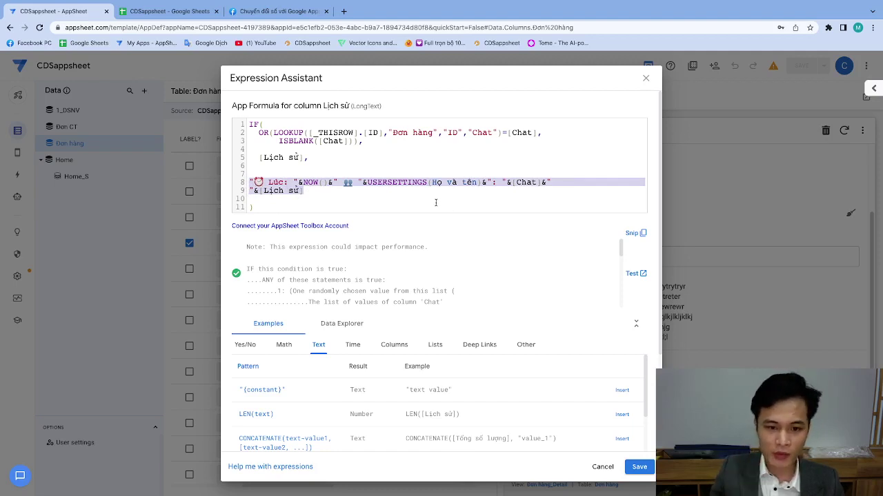
Cancel the Expression Assistant without changes and select the Chat field text.
{"action": "left_click", "coordinate": [602, 467]}
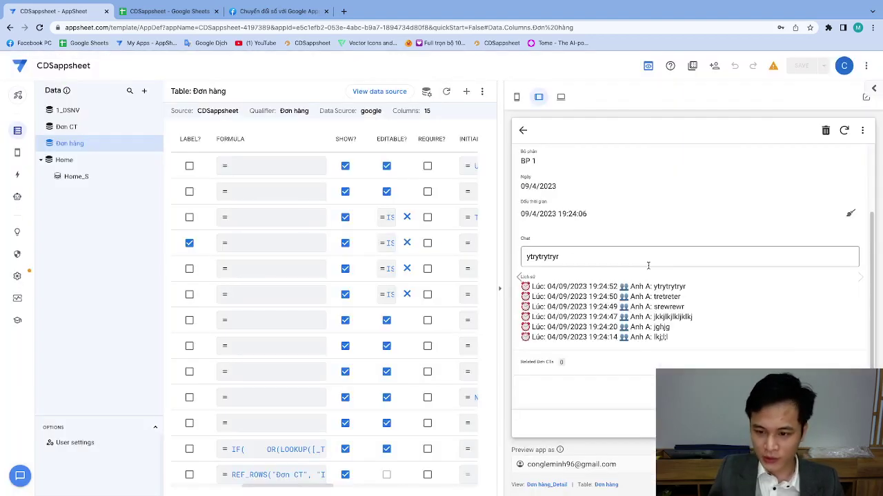
{"action": "double_click", "coordinate": [574, 258]}
{"action": "left_click", "coordinate": [638, 255]}
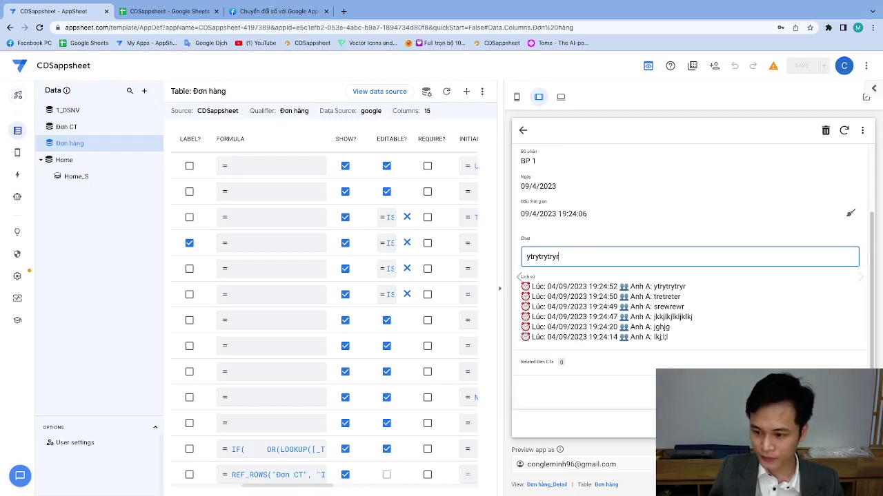
Set the order's Bộ phận to BP2 in its edit form.
{"action": "left_click", "coordinate": [850, 213]}
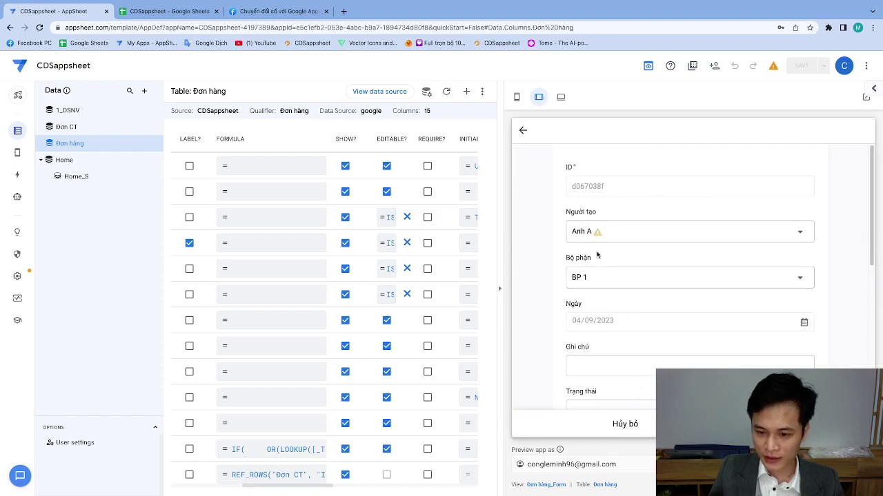
{"action": "left_click", "coordinate": [613, 233]}
{"action": "left_click", "coordinate": [517, 224]}
{"action": "left_click", "coordinate": [610, 279]}
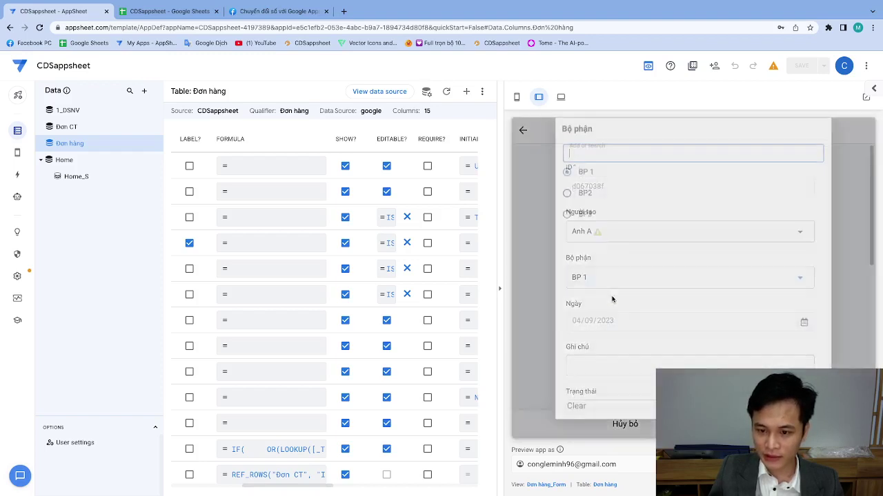
{"action": "left_click", "coordinate": [585, 209]}
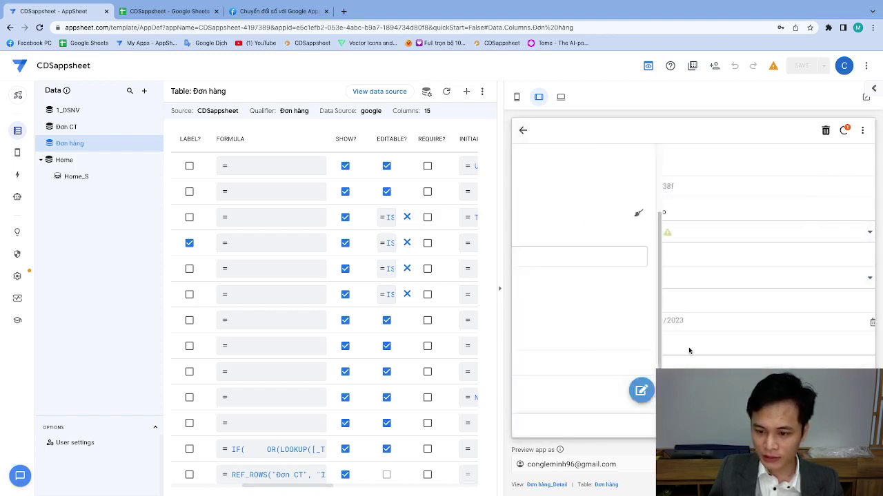
Replace the Chat text with 'test' and submit it to the history.
{"action": "double_click", "coordinate": [576, 259]}
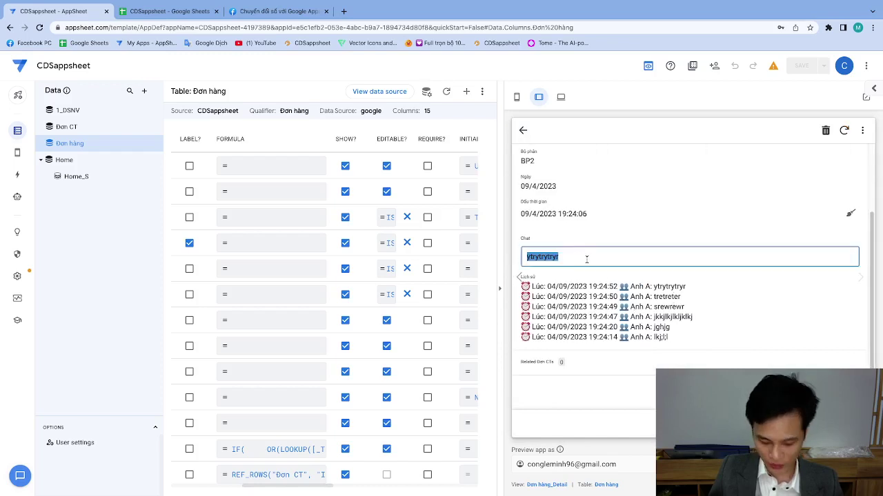
{"action": "type", "text": "test"}
{"action": "key", "text": "Return"}
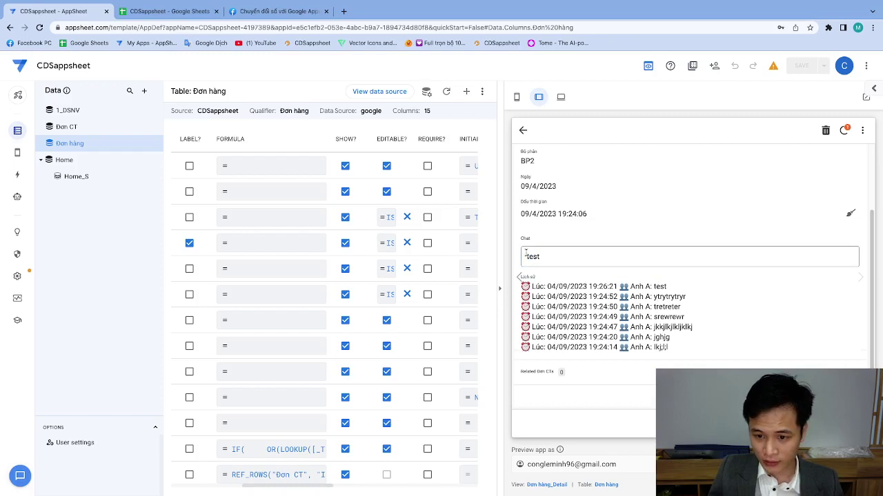
{"action": "left_click_drag", "start_coordinate": [653, 287], "coordinate": [667, 288]}
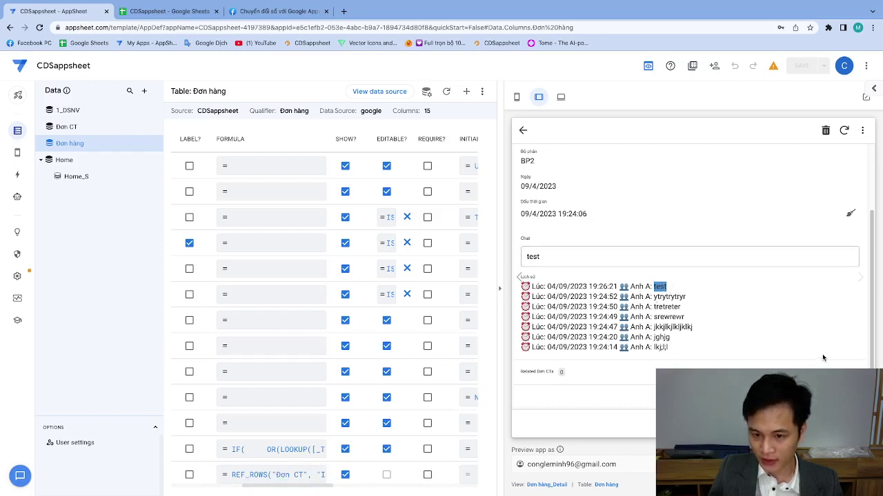
Empty and commit the Chat field, leaving seven entries topped by 'test' at 19:26:21.
{"action": "scroll", "coordinate": [666, 227], "scroll_direction": "up", "scroll_amount": 3}
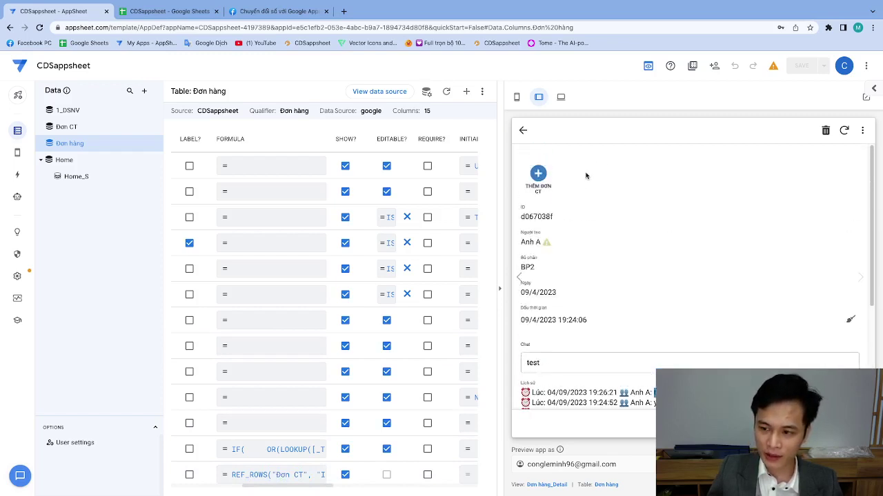
{"action": "scroll", "coordinate": [595, 236], "scroll_direction": "down", "scroll_amount": 3}
{"action": "scroll", "coordinate": [597, 227], "scroll_direction": "up", "scroll_amount": 3}
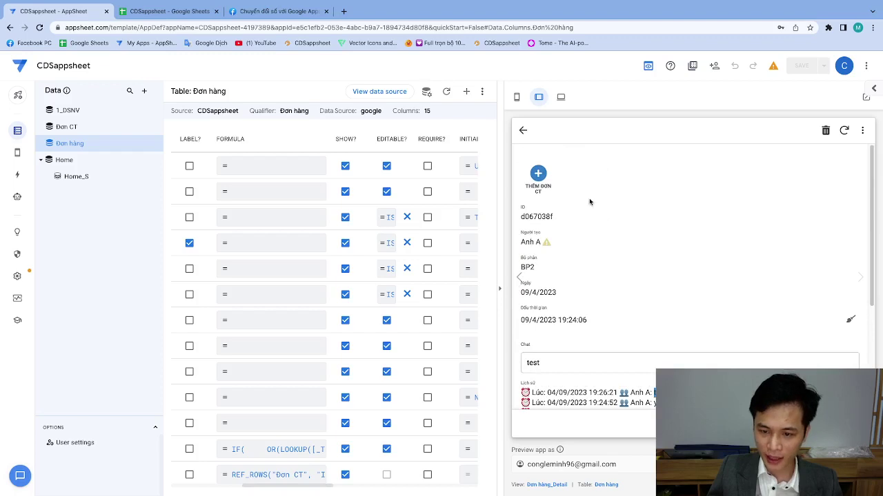
{"action": "scroll", "coordinate": [591, 207], "scroll_direction": "down", "scroll_amount": 3}
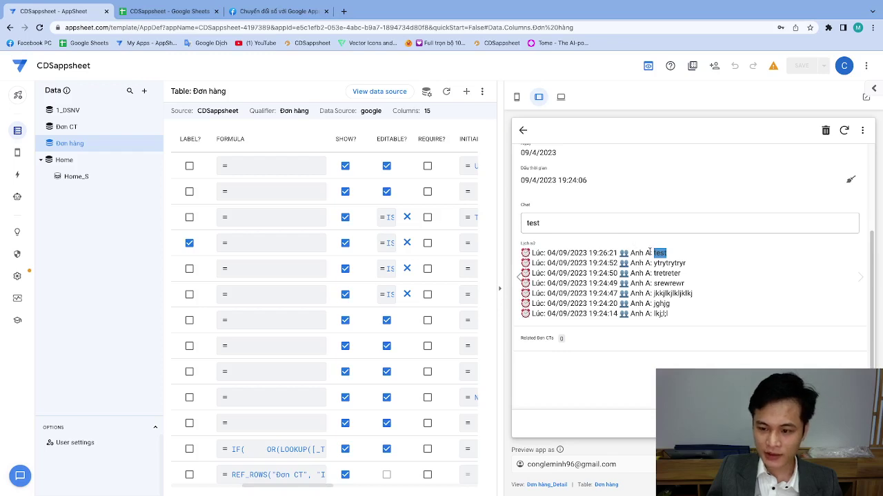
{"action": "left_click", "coordinate": [564, 224]}
{"action": "key", "text": "ctrl+a"}
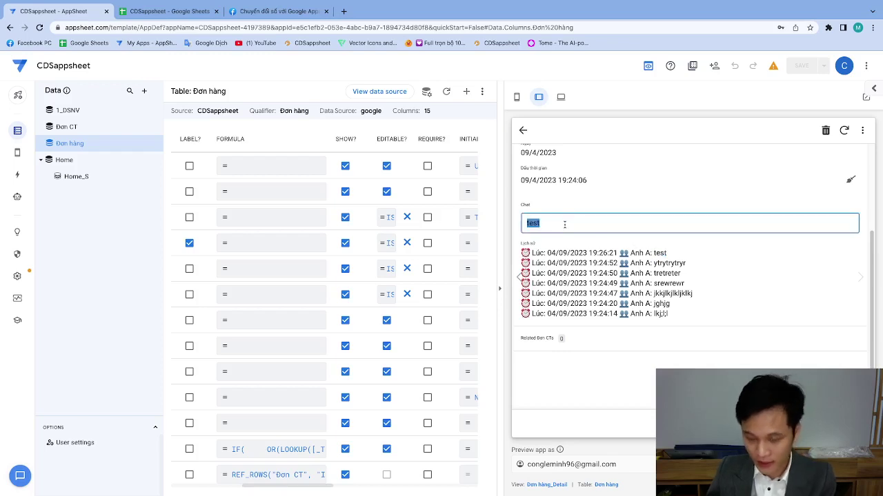
{"action": "key", "text": "BackSpace"}
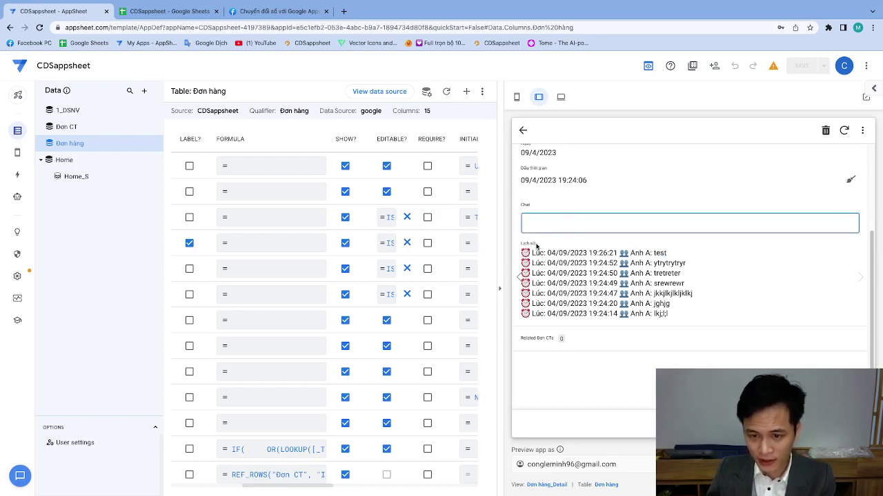
{"action": "left_click", "coordinate": [552, 250]}
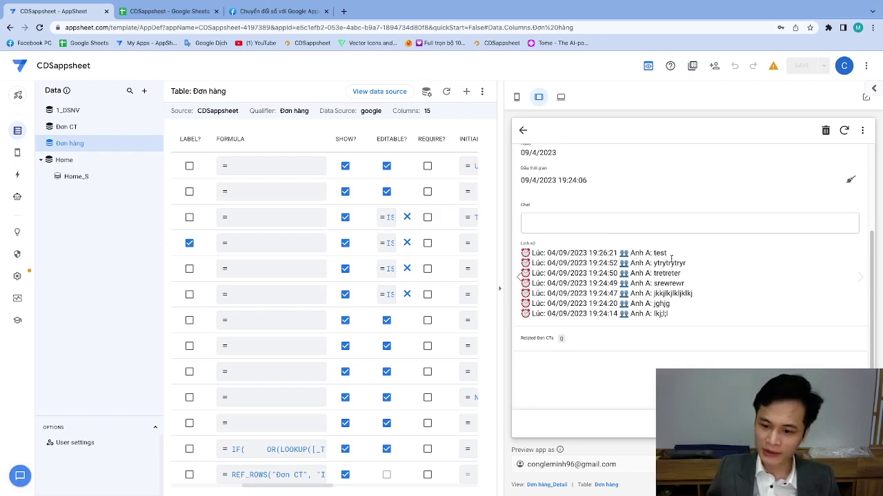
{"action": "left_click_drag", "start_coordinate": [604, 253], "coordinate": [654, 253]}
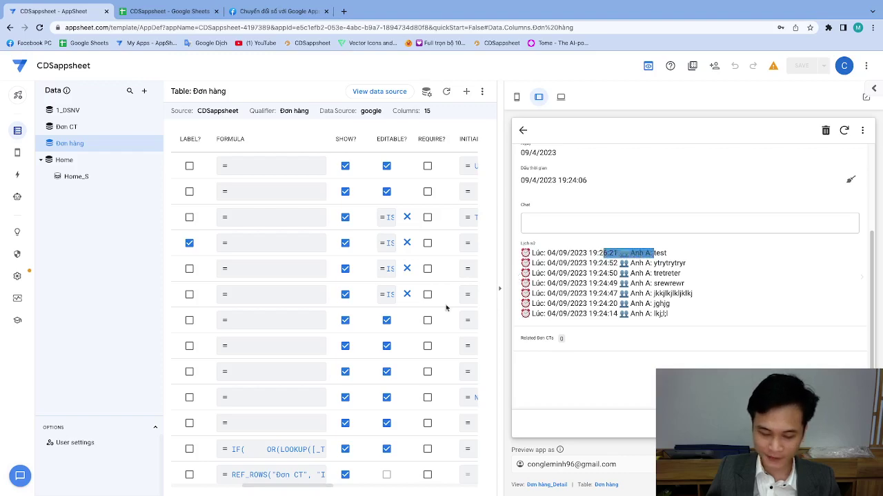
Open the Lịch sử formula and put the LOOKUP condition on its own indented line.
{"action": "left_click", "coordinate": [276, 451]}
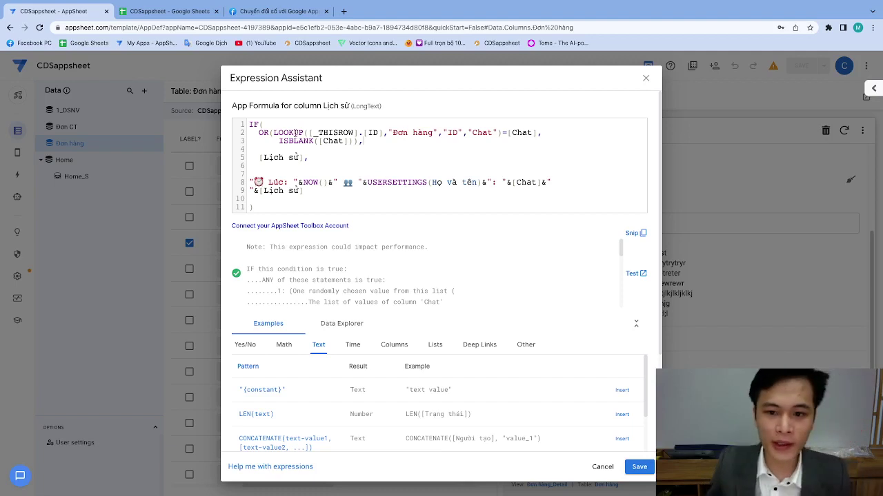
{"action": "left_click", "coordinate": [273, 133]}
{"action": "key", "text": "Return"}
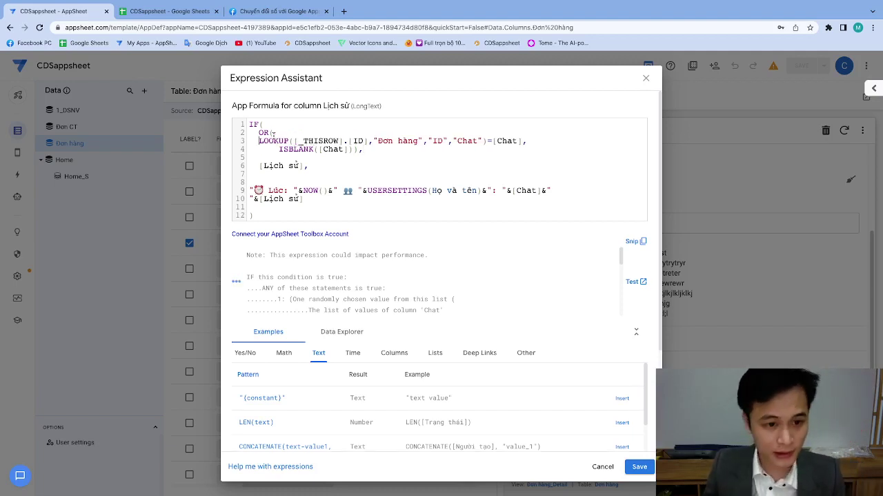
{"action": "key", "text": "Tab"}
{"action": "key", "text": "Tab"}
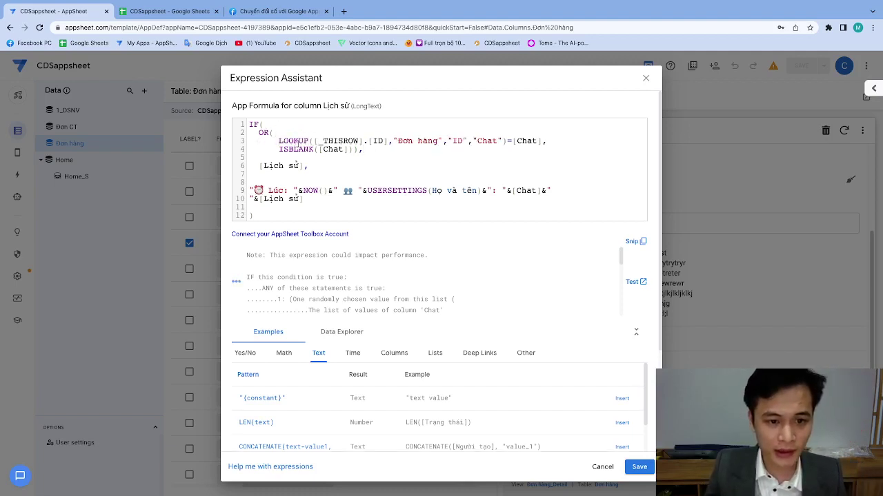
{"action": "left_click_drag", "start_coordinate": [279, 141], "coordinate": [343, 141]}
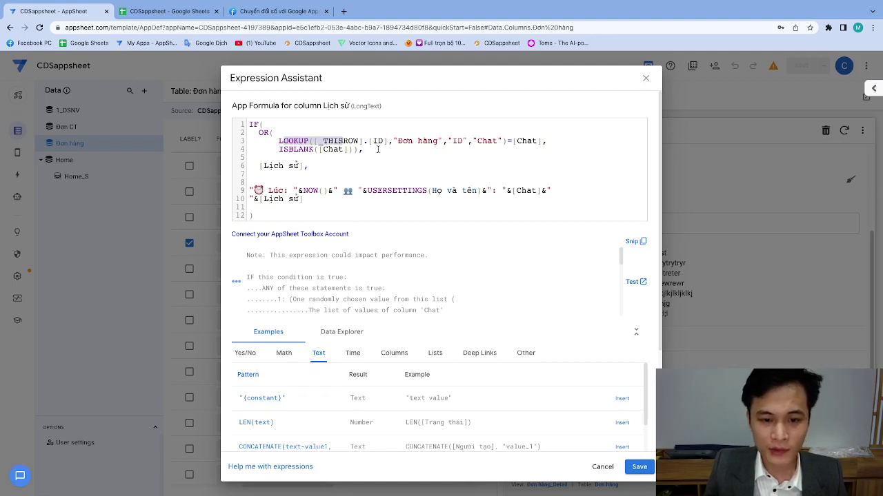
{"action": "double_click", "coordinate": [378, 142]}
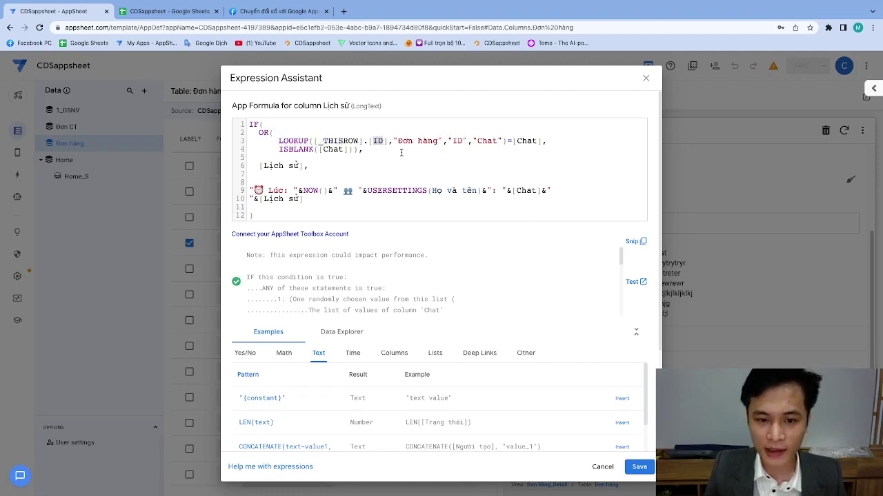
{"action": "left_click_drag", "start_coordinate": [398, 141], "coordinate": [497, 140]}
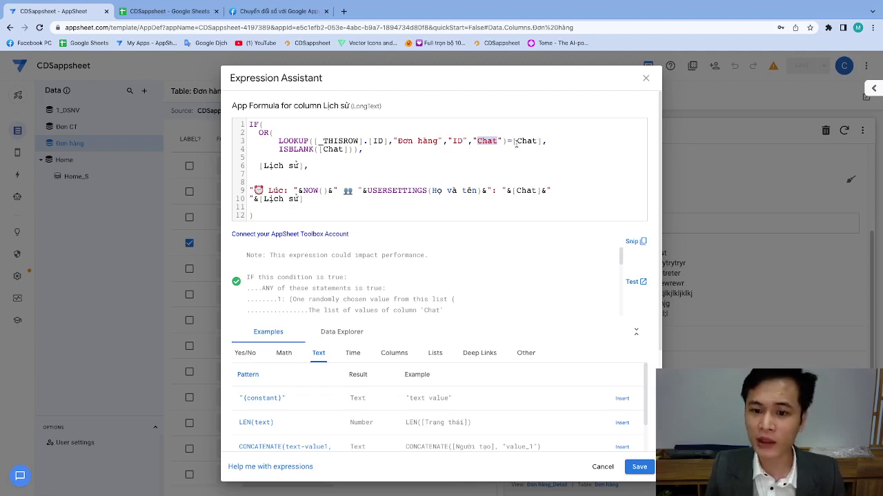
Change the [Chat] references in the LOOKUP and ISBLANK to [_THISROW].[Chat].
{"action": "left_click", "coordinate": [513, 141]}
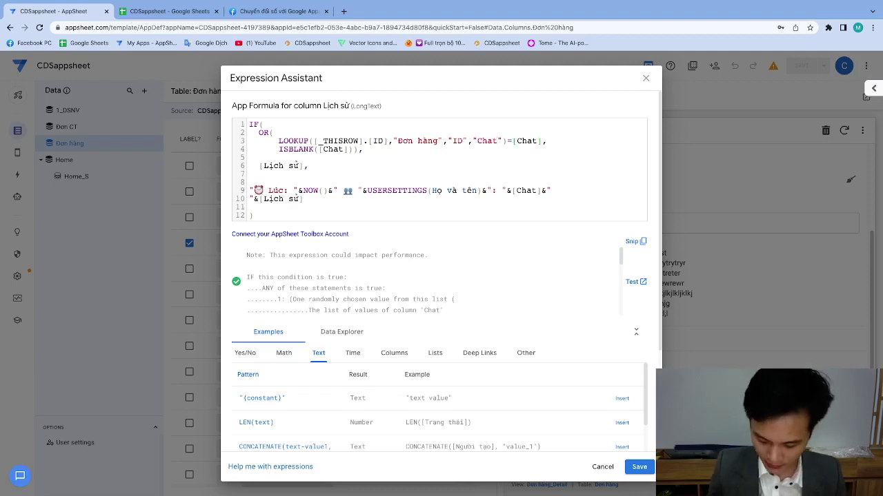
{"action": "type", "text": "[_THISROW"}
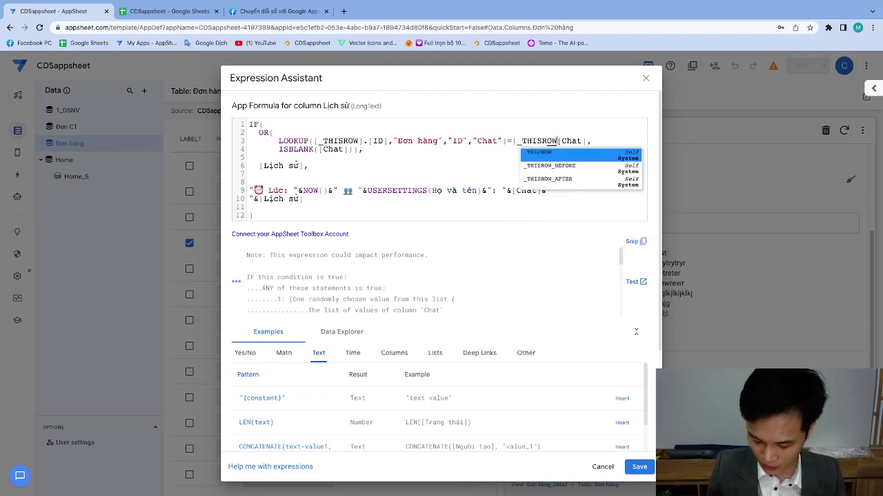
{"action": "type", "text": "]."}
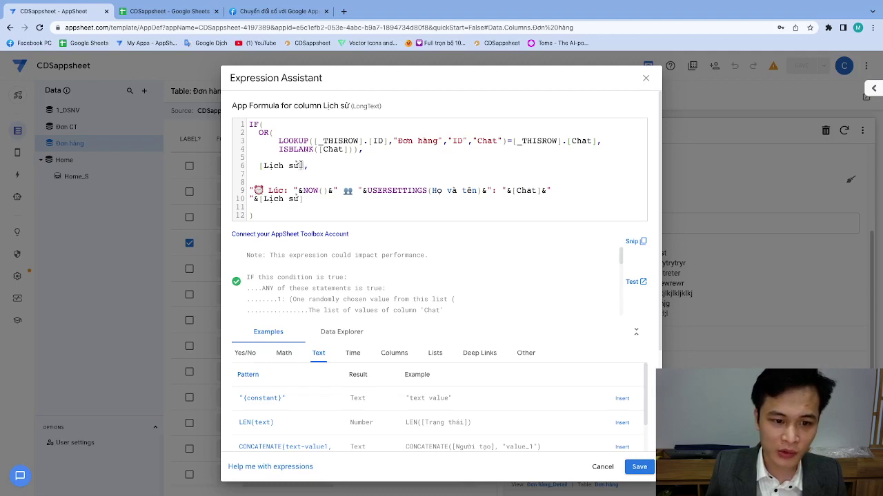
{"action": "left_click_drag", "start_coordinate": [250, 190], "coordinate": [459, 193]}
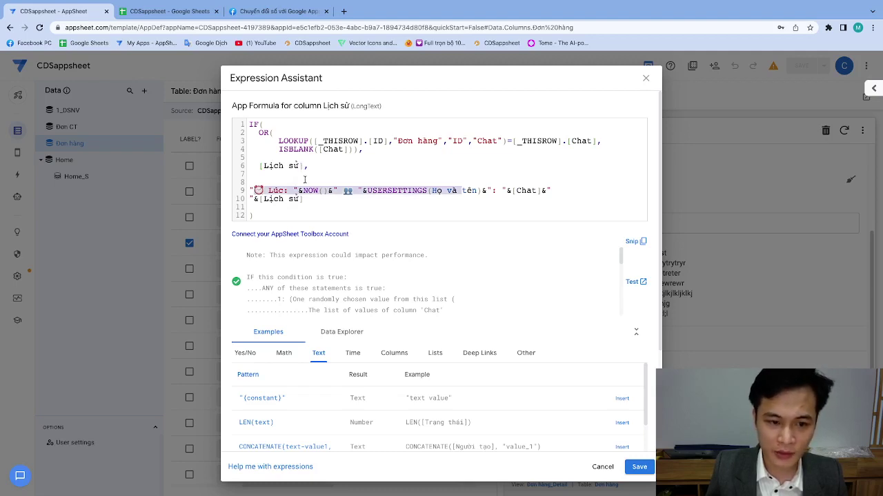
{"action": "left_click_drag", "start_coordinate": [303, 165], "coordinate": [497, 192]}
{"action": "left_click_drag", "start_coordinate": [572, 141], "coordinate": [588, 141]}
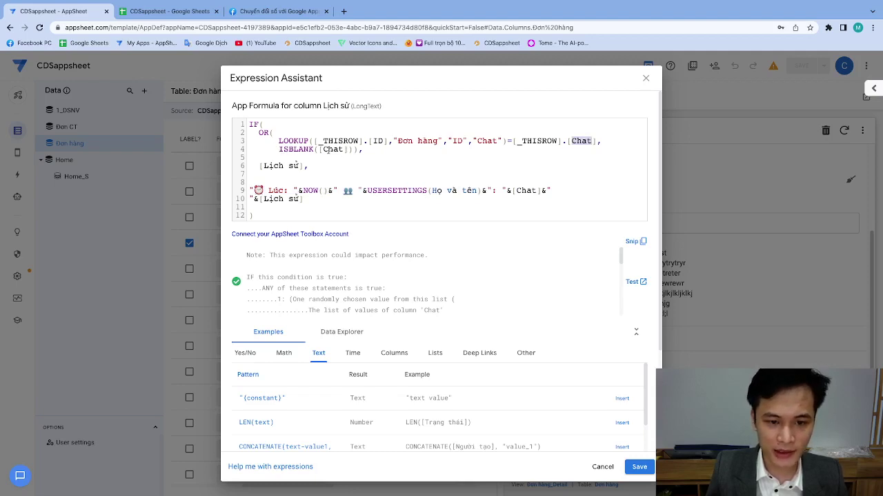
{"action": "left_click", "coordinate": [317, 150]}
{"action": "type", "text": "[_THISR"}
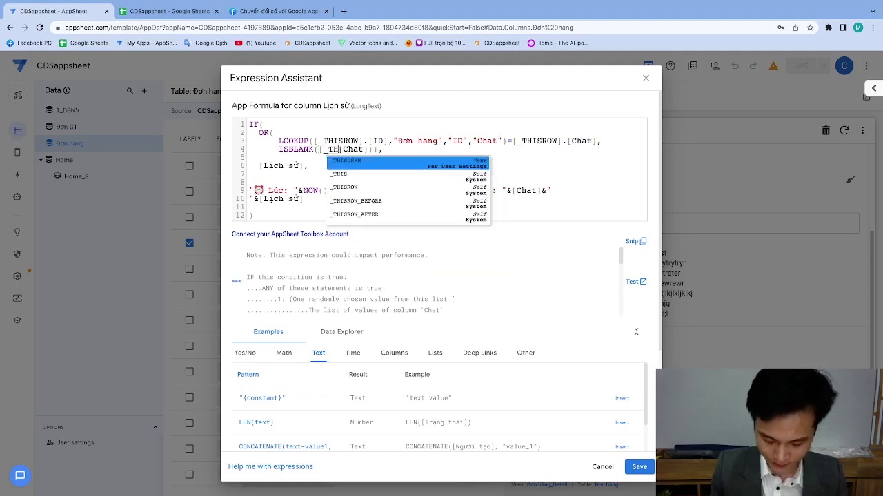
{"action": "type", "text": "OW]."}
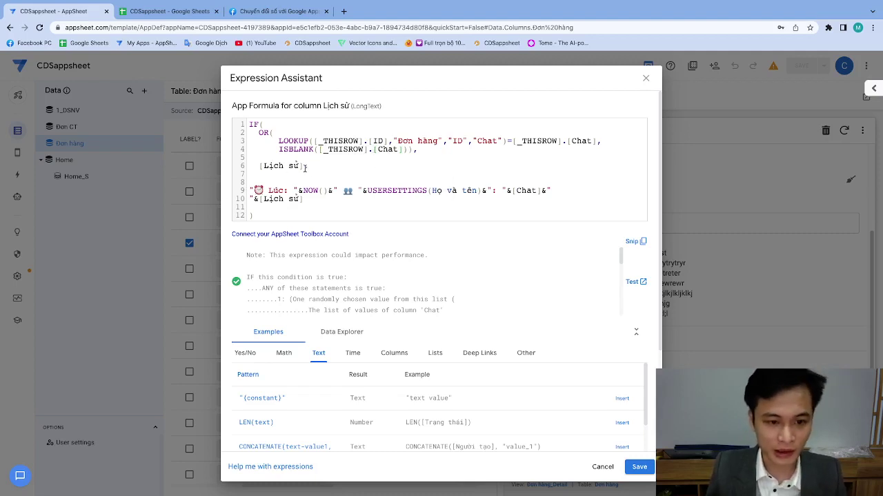
Delete the IF condition and fallback, keeping only the prepend concatenation, and save.
{"action": "left_click_drag", "start_coordinate": [304, 166], "coordinate": [257, 168]}
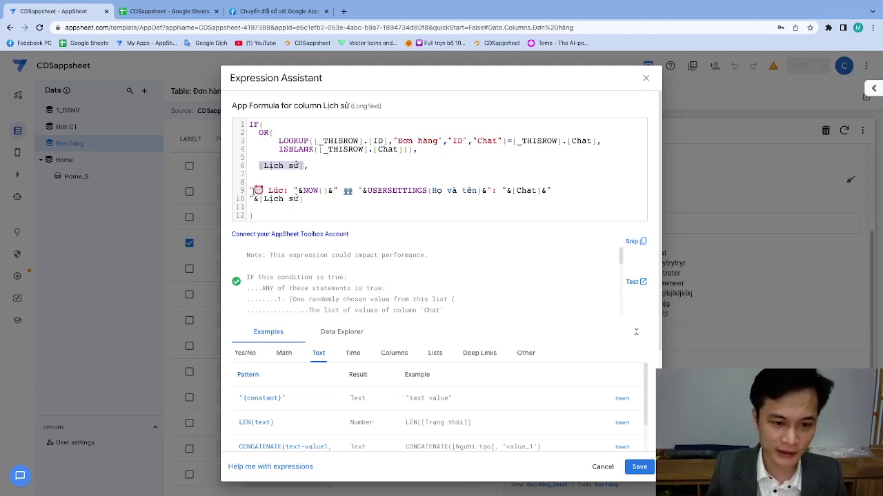
{"action": "left_click_drag", "start_coordinate": [254, 191], "coordinate": [478, 191]}
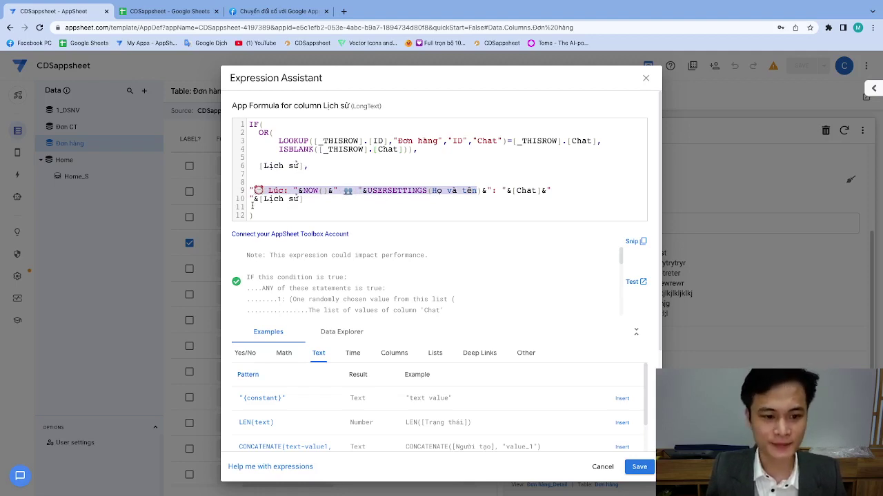
{"action": "left_click", "coordinate": [261, 209]}
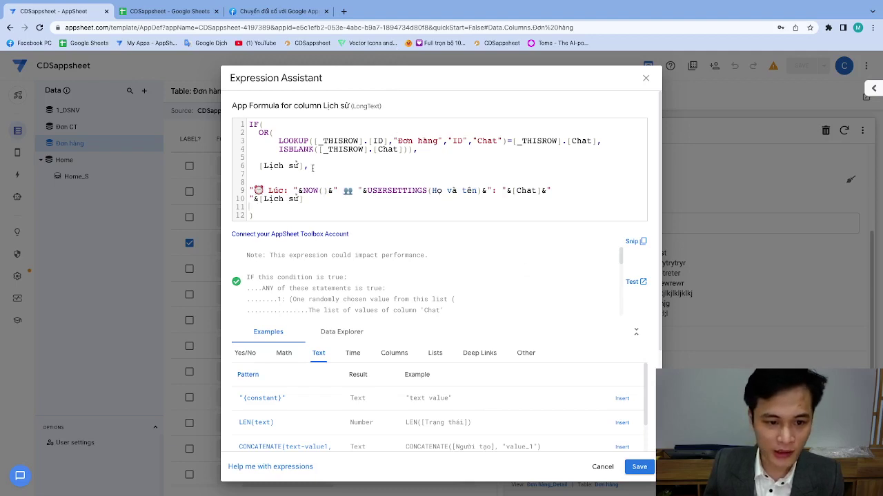
{"action": "left_click_drag", "start_coordinate": [313, 167], "coordinate": [247, 124]}
{"action": "key", "text": "BackSpace"}
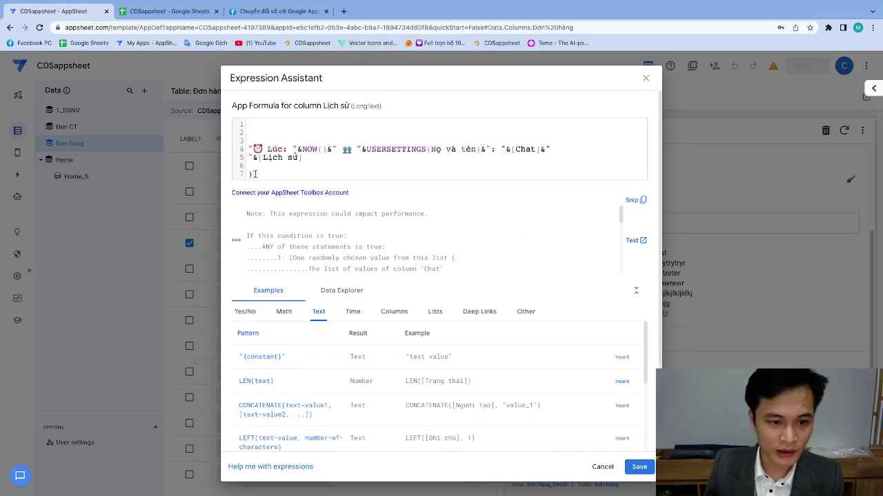
{"action": "key", "text": "BackSpace"}
{"action": "key", "text": "BackSpace"}
{"action": "key", "text": "BackSpace"}
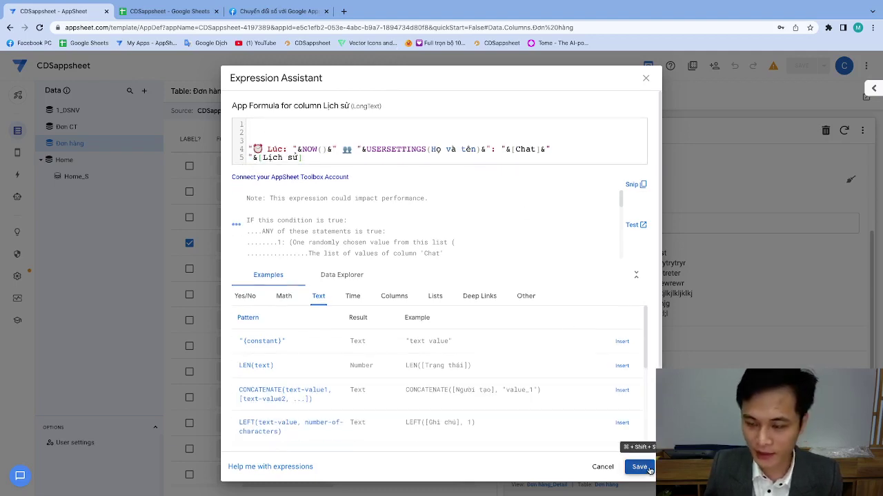
{"action": "left_click", "coordinate": [640, 467]}
Save the app and sign in to the preview as the chosen MNV employee with the password.
{"action": "left_click", "coordinate": [799, 66]}
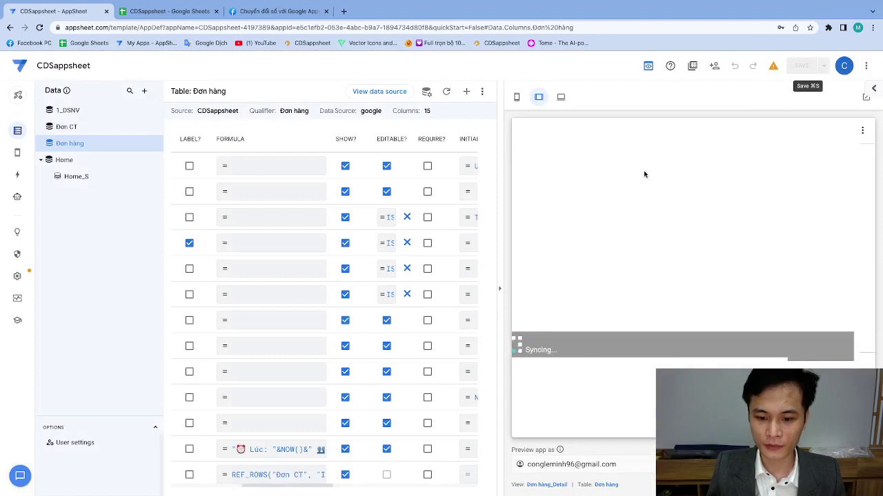
{"action": "left_click", "coordinate": [521, 131]}
{"action": "left_click_drag", "start_coordinate": [649, 191], "coordinate": [625, 203]}
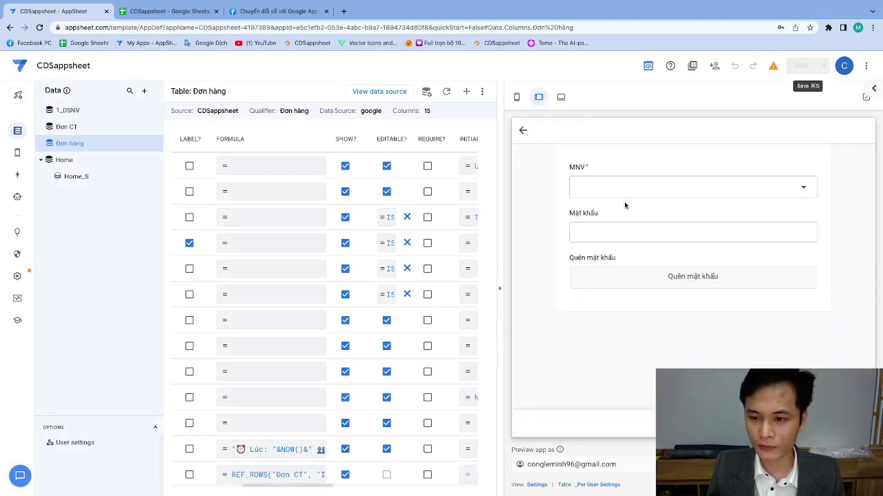
{"action": "left_click", "coordinate": [624, 195]}
{"action": "left_click", "coordinate": [616, 200]}
{"action": "left_click", "coordinate": [605, 249]}
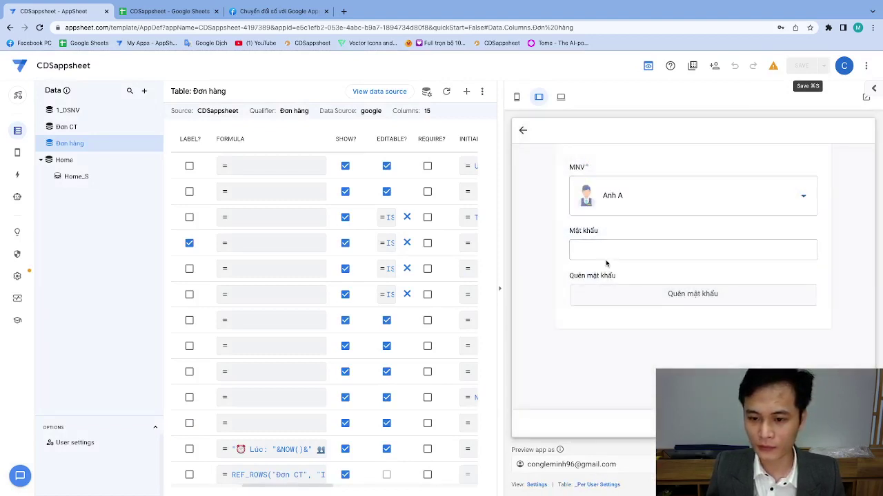
{"action": "type", "text": "1"}
{"action": "key", "text": "Return"}
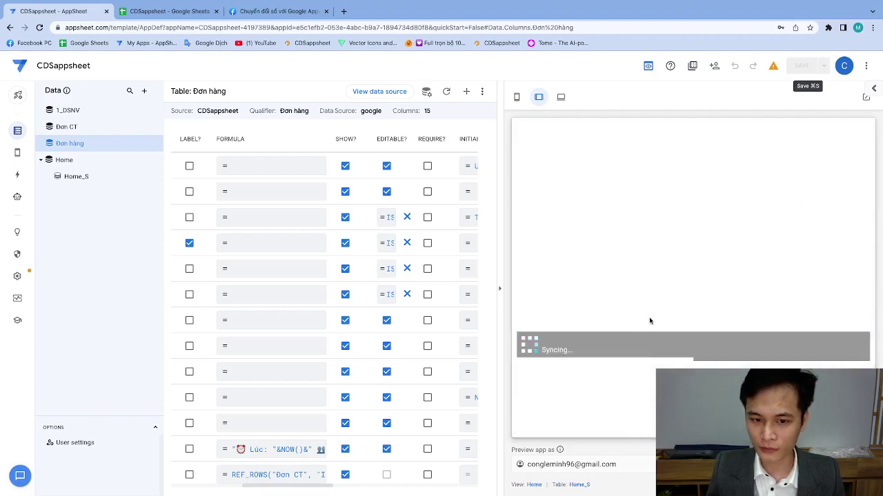
Open order d067038f from Đơn hàng and log 'gfgfg' in Chat.
{"action": "left_click", "coordinate": [615, 311]}
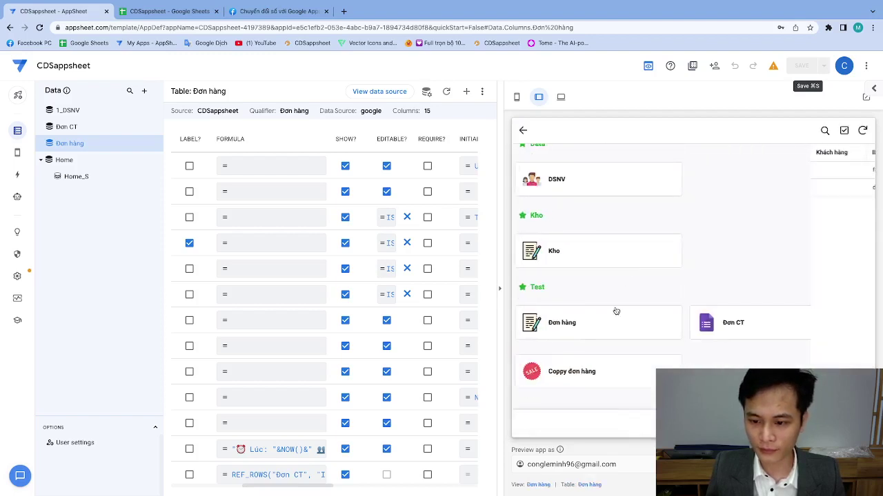
{"action": "left_click", "coordinate": [601, 195]}
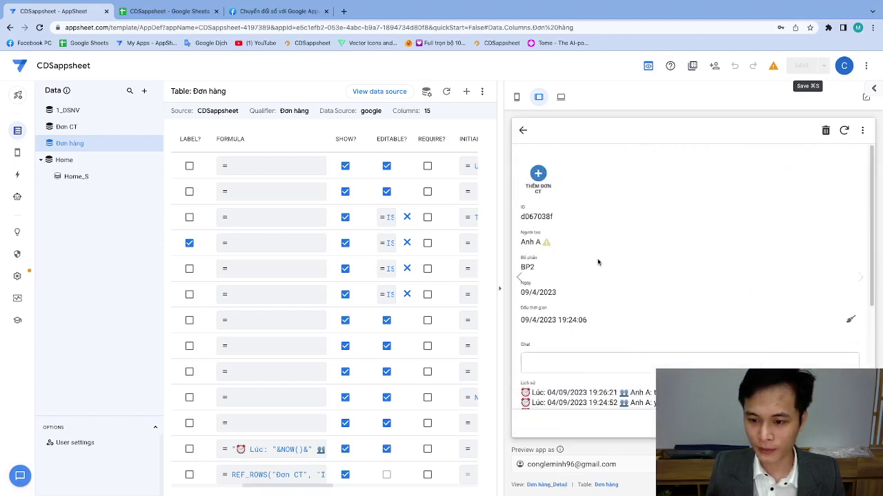
{"action": "scroll", "coordinate": [599, 262], "scroll_direction": "down", "scroll_amount": 3}
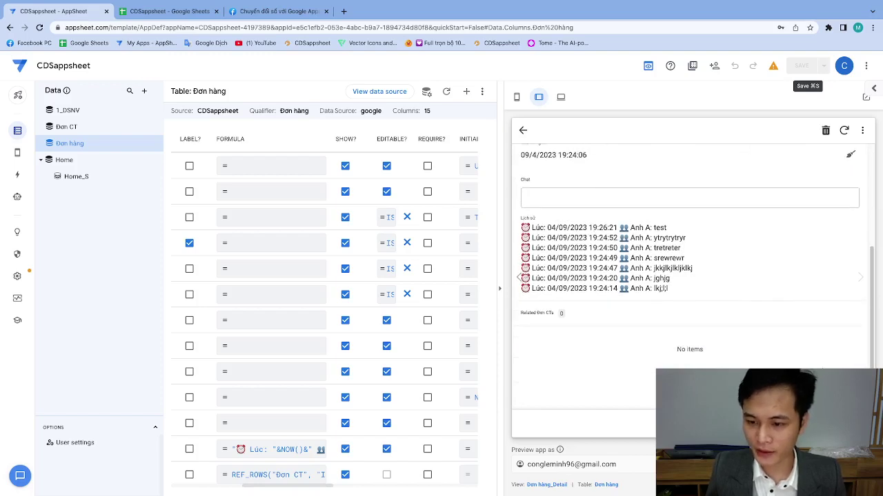
{"action": "left_click", "coordinate": [586, 198]}
{"action": "type", "text": "gfgfg"}
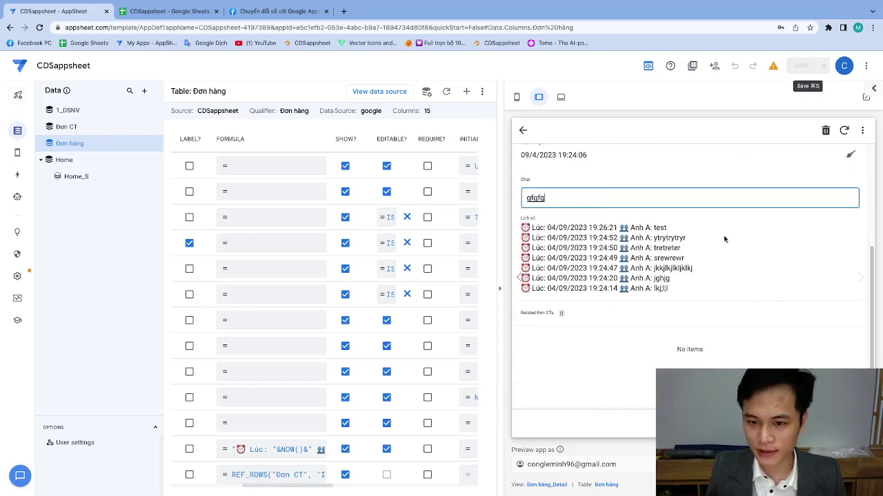
{"action": "key", "text": "Return"}
Submit an empty chat entry, then log 'hfghf'.
{"action": "left_click", "coordinate": [561, 199]}
{"action": "key", "text": "ctrl+a"}
{"action": "key", "text": "BackSpace"}
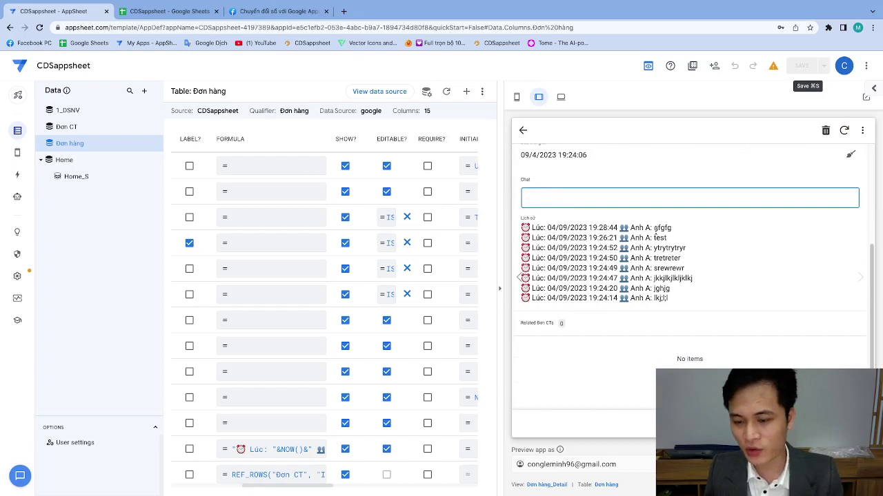
{"action": "key", "text": "Return"}
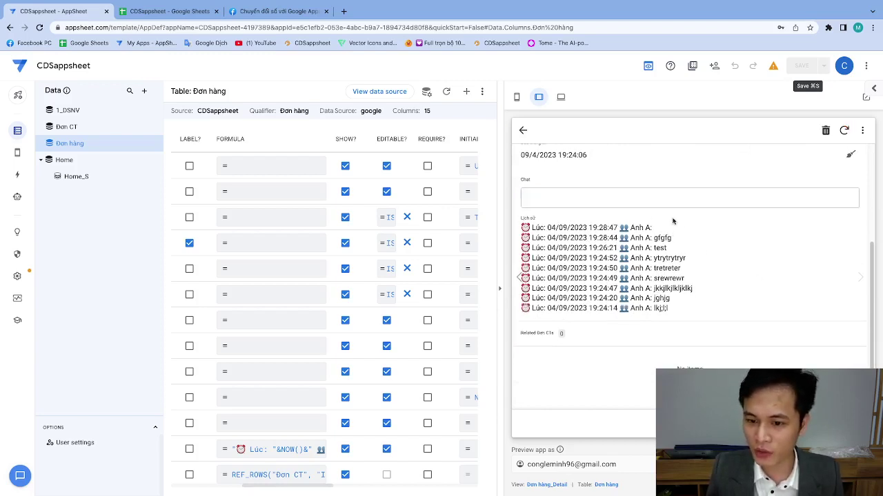
{"action": "left_click", "coordinate": [569, 196]}
{"action": "type", "text": "hfghf"}
{"action": "key", "text": "Return"}
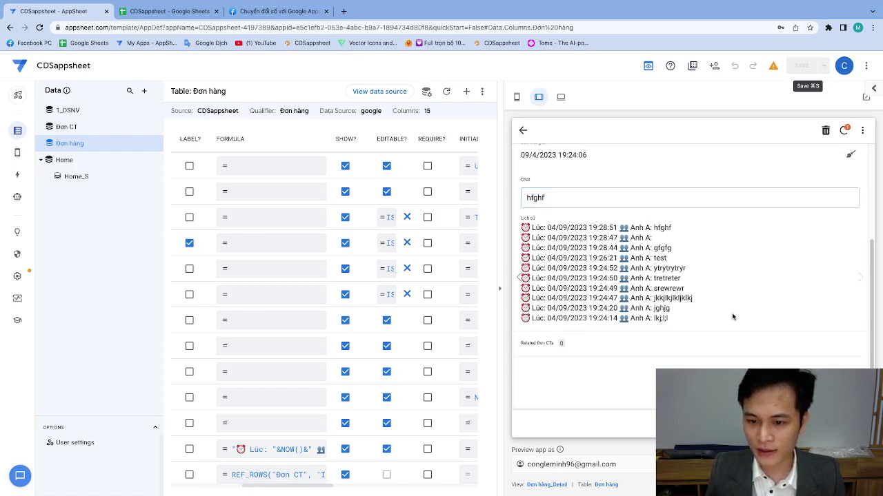
Set Bộ phận to BP 1, then view and close the Lịch sử formula unchanged.
{"action": "left_click", "coordinate": [850, 154]}
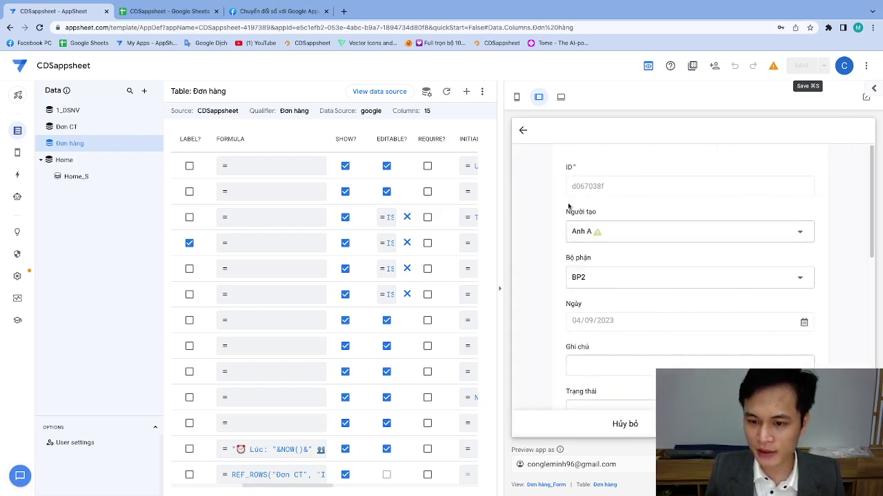
{"action": "left_click", "coordinate": [593, 185]}
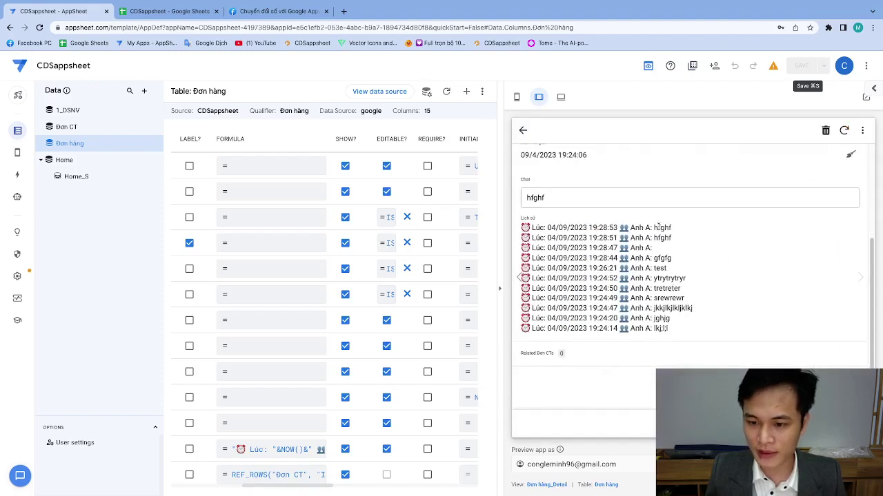
{"action": "left_click_drag", "start_coordinate": [649, 228], "coordinate": [673, 240]}
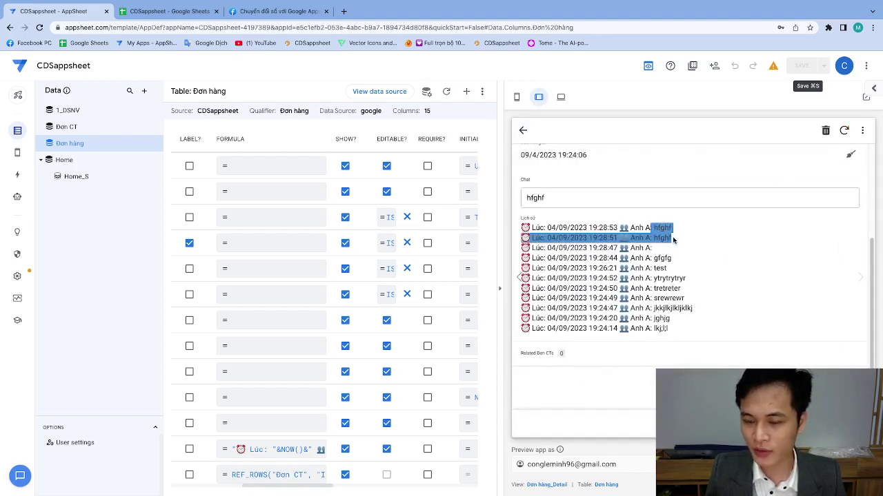
{"action": "left_click", "coordinate": [250, 449]}
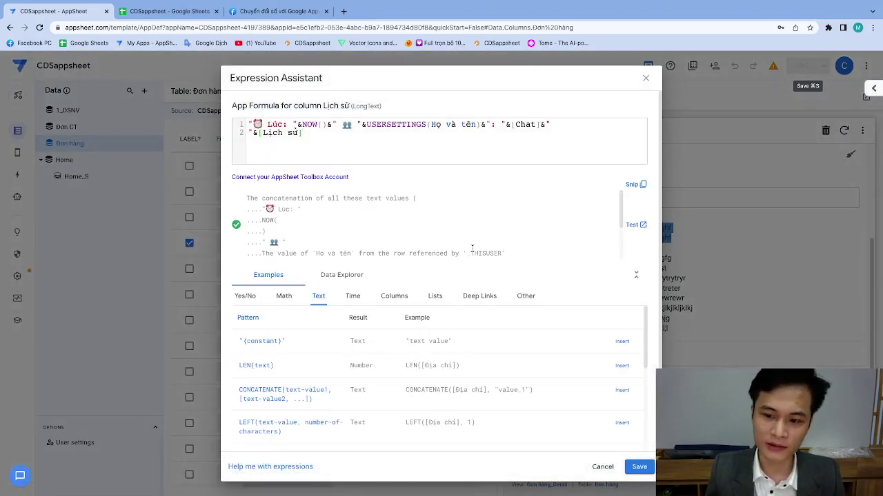
{"action": "left_click", "coordinate": [631, 466]}
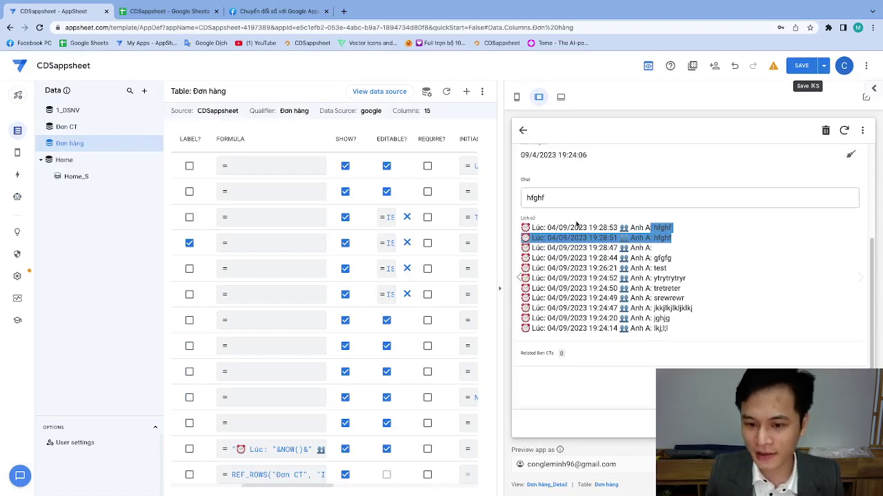
Replace the Chat text with 'gdfgjhgjghjgh' and commit it to the history.
{"action": "scroll", "coordinate": [585, 213], "scroll_direction": "up", "scroll_amount": 3}
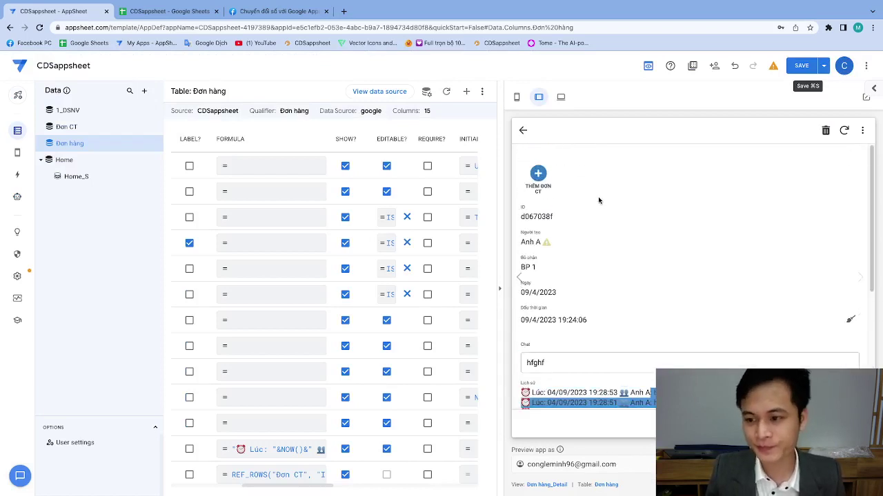
{"action": "scroll", "coordinate": [600, 198], "scroll_direction": "down", "scroll_amount": 3}
{"action": "scroll", "coordinate": [577, 207], "scroll_direction": "up", "scroll_amount": 3}
{"action": "double_click", "coordinate": [541, 337]}
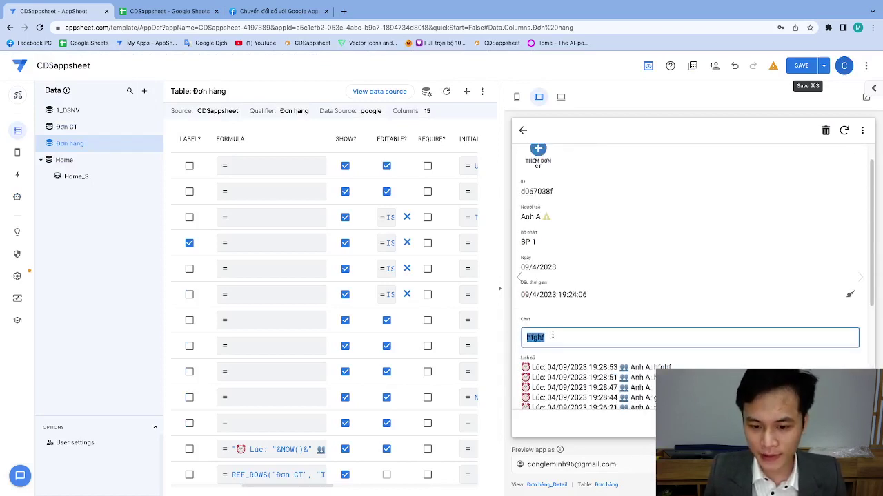
{"action": "type", "text": "gdfgjhgjghjgh"}
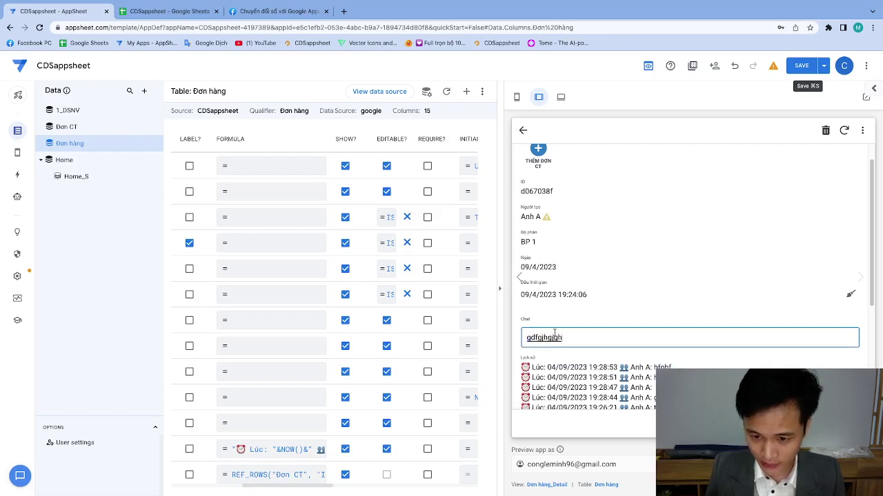
{"action": "left_click", "coordinate": [593, 310]}
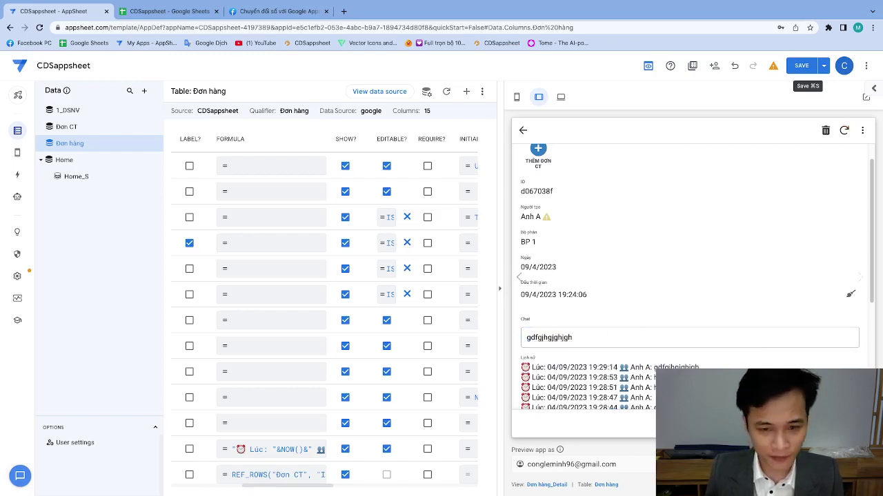
Open the Đơn hàng_Detail settings from the system-generated views.
{"action": "mouse_move", "coordinate": [17, 153]}
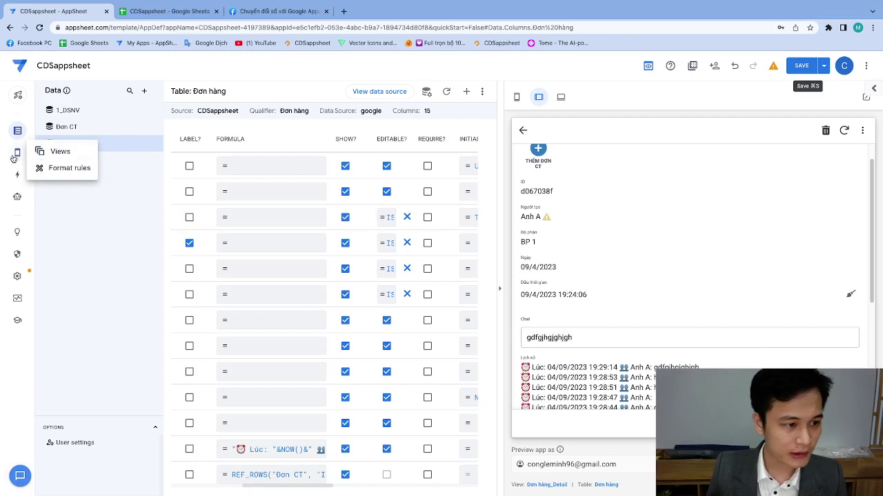
{"action": "left_click", "coordinate": [69, 153]}
{"action": "left_click_drag", "start_coordinate": [96, 416], "coordinate": [97, 205]}
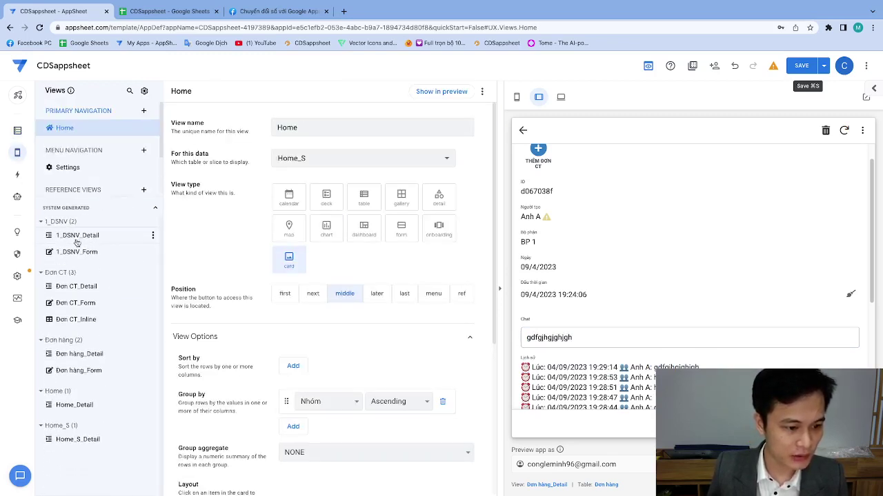
{"action": "left_click", "coordinate": [72, 363]}
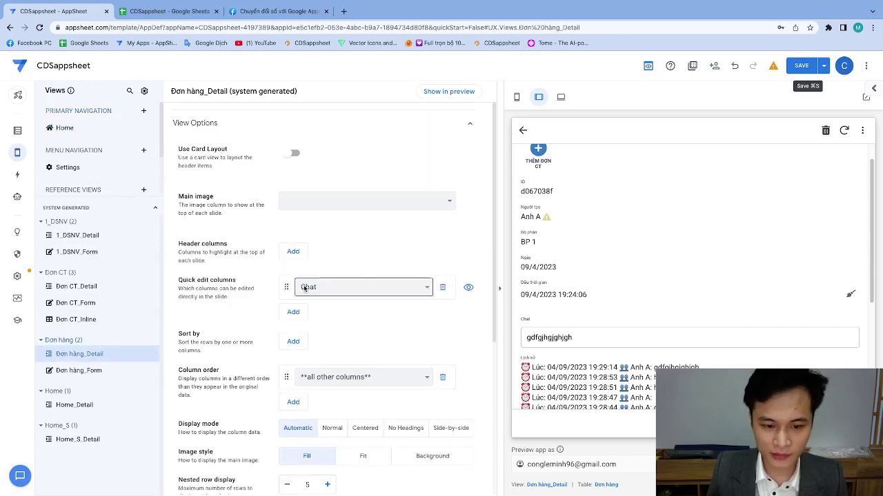
Enter 'kjhkhjkj' in Chat and remove Chat from the view's quick edit columns.
{"action": "left_click", "coordinate": [583, 339]}
{"action": "type", "text": "kjh"}
{"action": "type", "text": "khjkjkjk"}
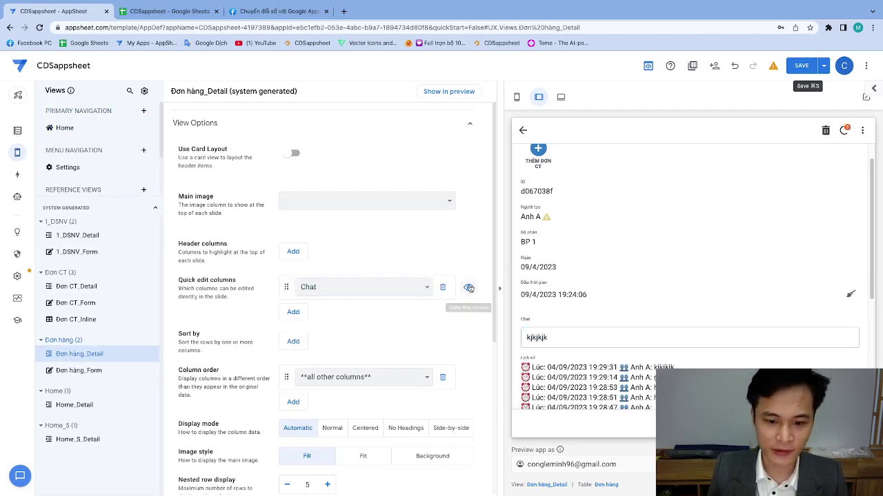
{"action": "left_click", "coordinate": [469, 289]}
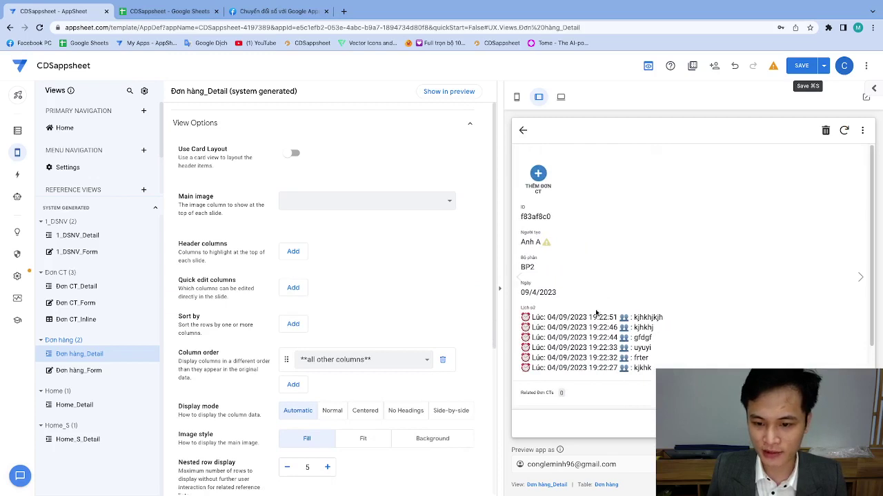
Open the previewed order's edit form, then cancel back to its details.
{"action": "left_click", "coordinate": [852, 413]}
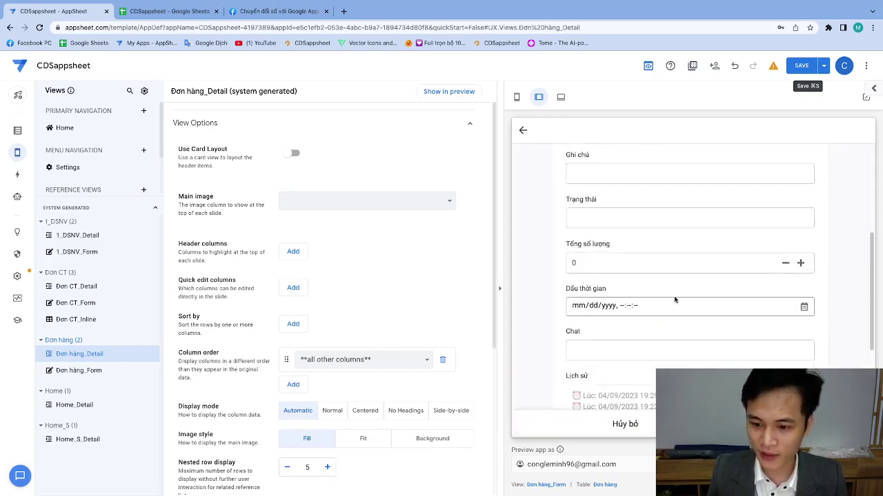
{"action": "scroll", "coordinate": [579, 324], "scroll_direction": "down", "scroll_amount": 2}
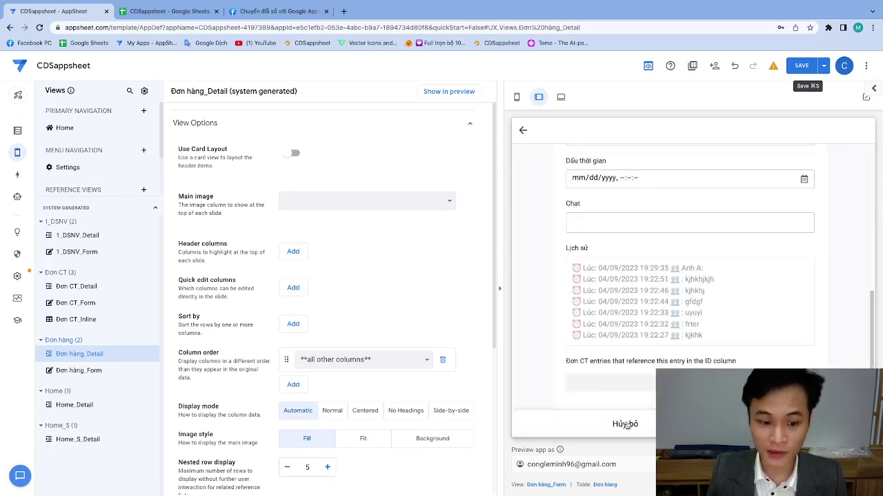
{"action": "left_click", "coordinate": [625, 424]}
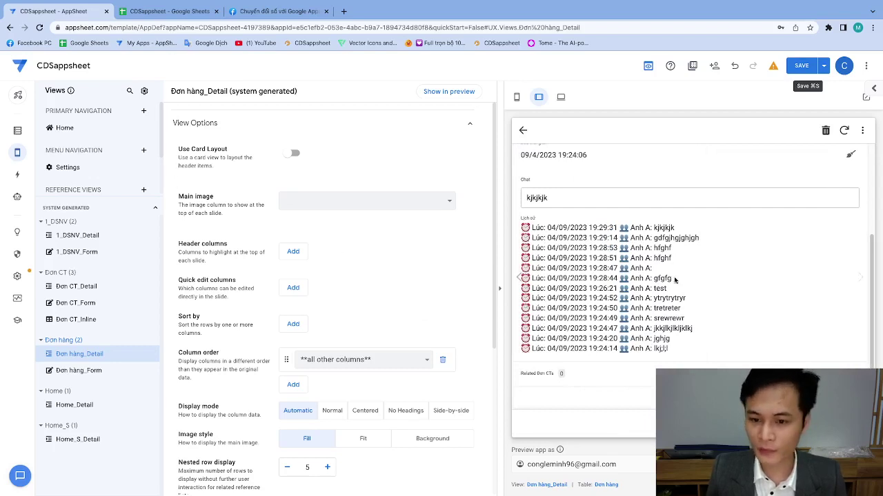
Add a quick edit column to the view and set it to Chat.
{"action": "left_click", "coordinate": [288, 290]}
{"action": "left_click", "coordinate": [303, 288]}
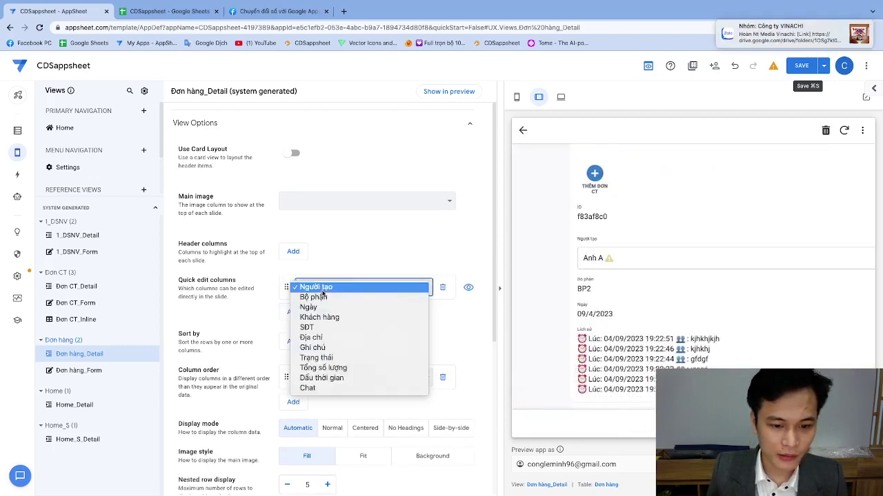
{"action": "left_click", "coordinate": [307, 287]}
{"action": "left_click", "coordinate": [344, 287]}
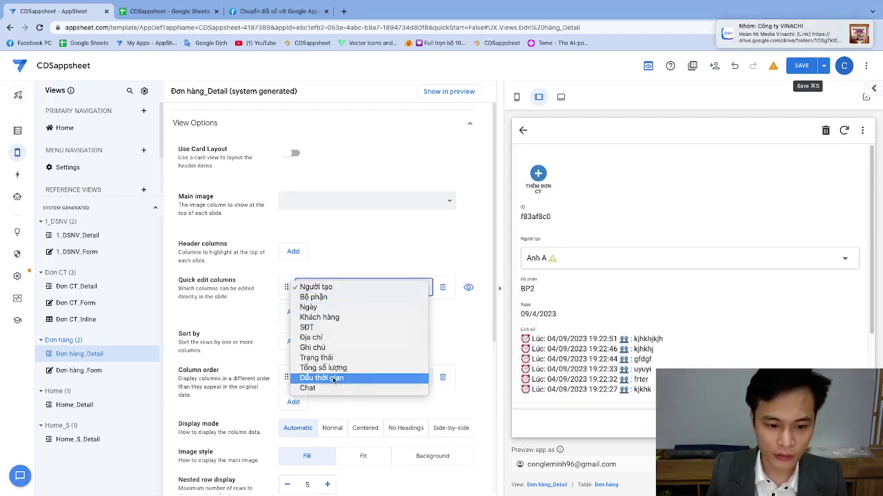
{"action": "left_click", "coordinate": [335, 388]}
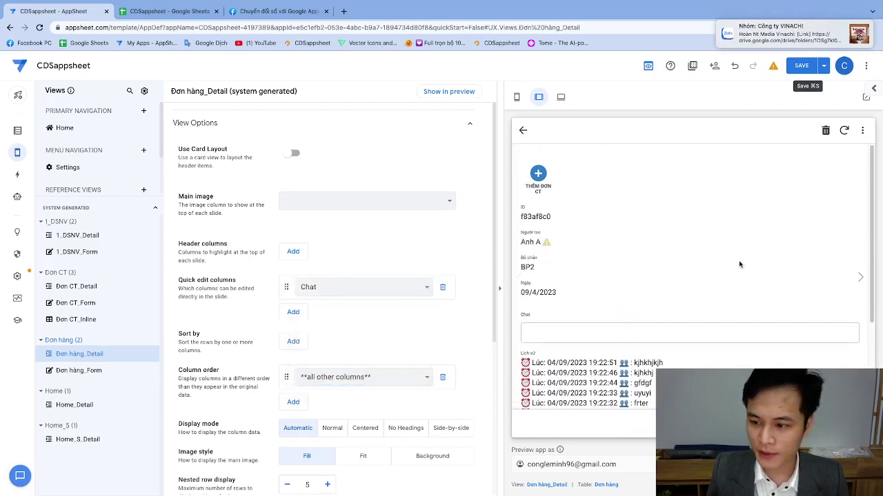
{"action": "scroll", "coordinate": [739, 264], "scroll_direction": "down", "scroll_amount": 3}
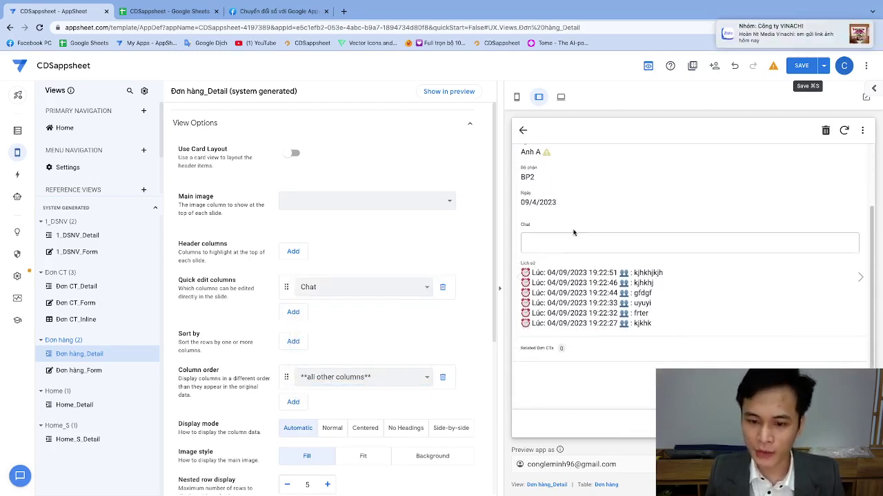
{"action": "scroll", "coordinate": [573, 234], "scroll_direction": "up", "scroll_amount": 3}
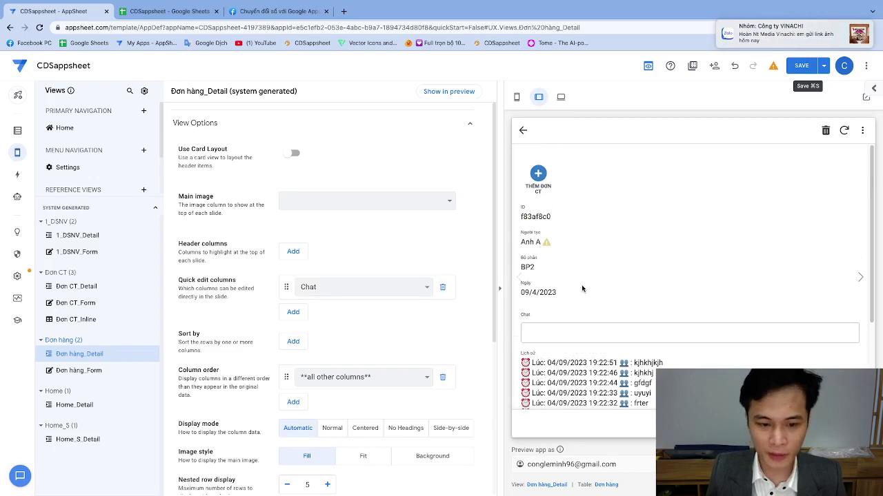
Type 'hjghkjlkjk;lk;l;'' in the empty Chat field and submit it.
{"action": "left_click", "coordinate": [562, 335]}
{"action": "type", "text": "hjghkjlkjk;lk;l;'l"}
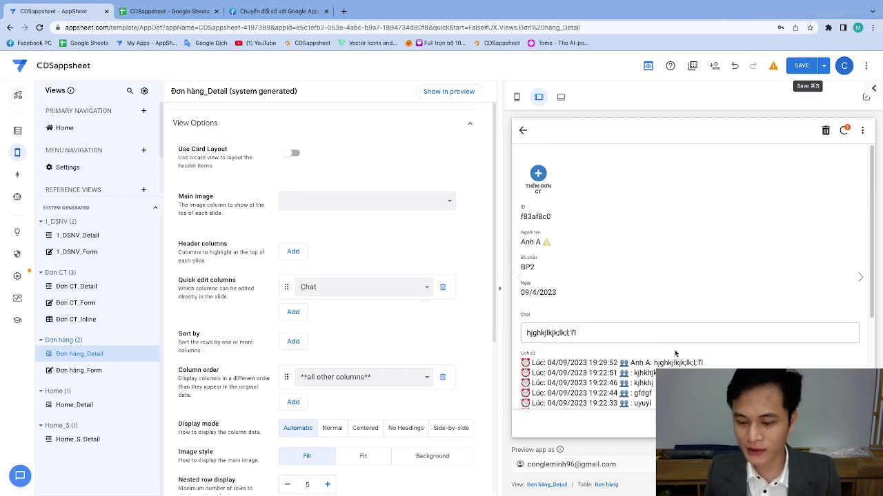
{"action": "key", "text": "Return"}
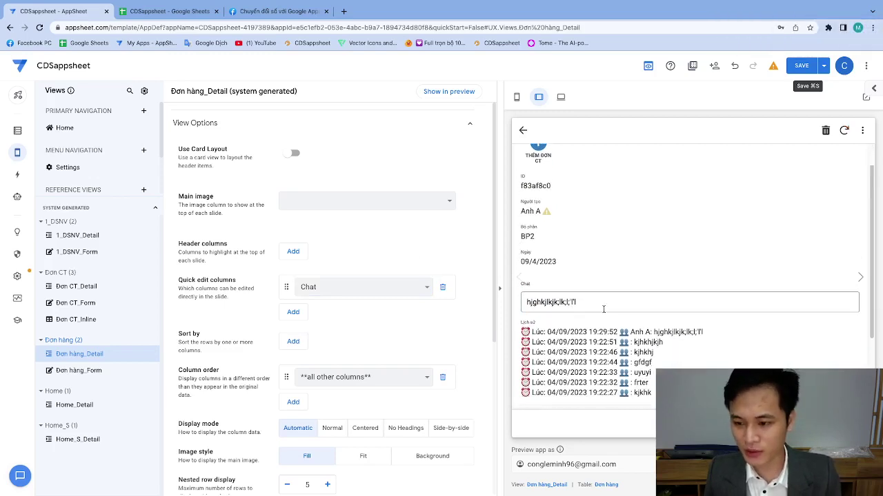
Clear the Chat field and log 'jkjlkj' in the history.
{"action": "triple_click", "coordinate": [619, 301]}
{"action": "left_click", "coordinate": [625, 301]}
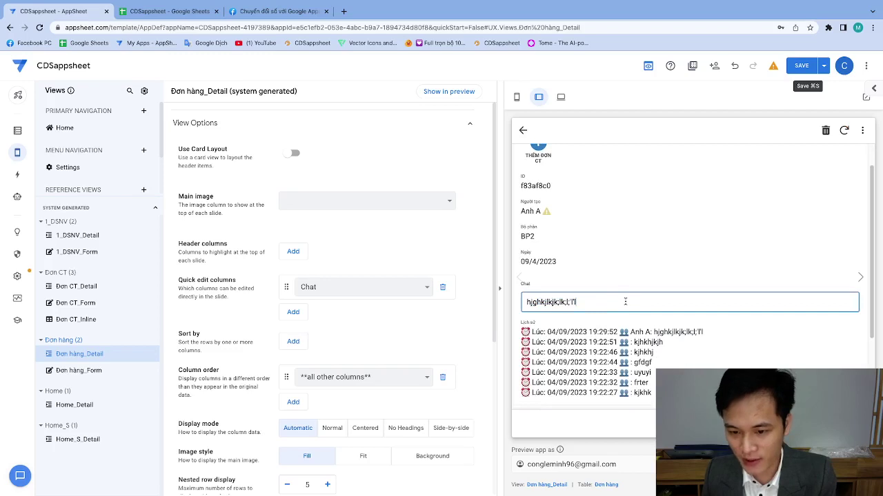
{"action": "triple_click", "coordinate": [573, 307]}
{"action": "left_click", "coordinate": [567, 305]}
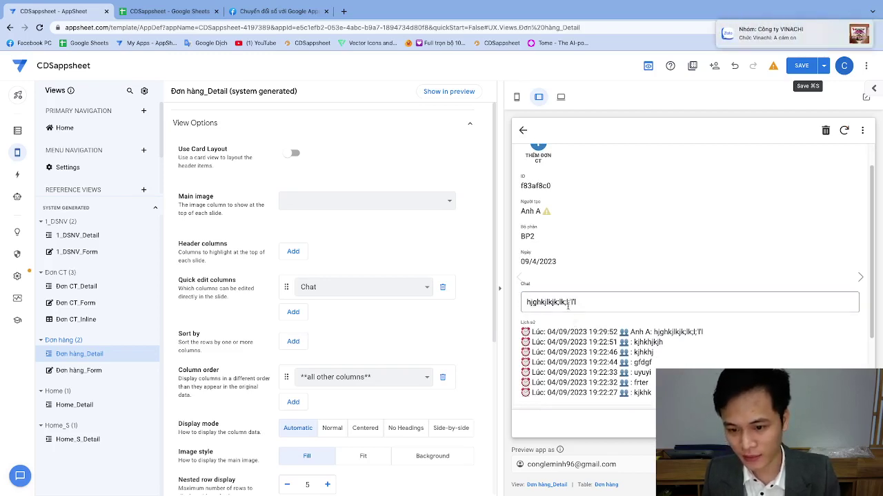
{"action": "double_click", "coordinate": [567, 303]}
{"action": "left_click", "coordinate": [542, 315]}
{"action": "triple_click", "coordinate": [563, 310]}
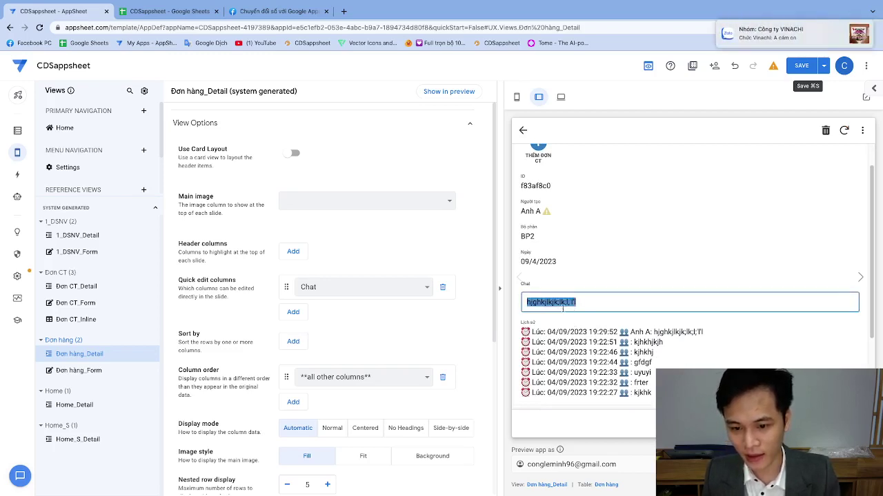
{"action": "key", "text": "BackSpace"}
{"action": "type", "text": "jkjlkj"}
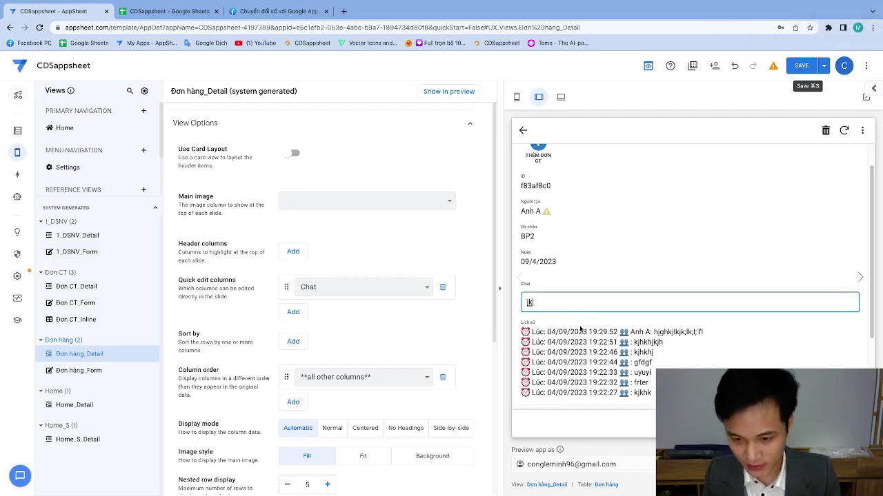
{"action": "key", "text": "Return"}
Edit the chat text to 'jkyuytutu' and log it.
{"action": "triple_click", "coordinate": [580, 306]}
{"action": "left_click", "coordinate": [586, 305]}
{"action": "key", "text": "BackSpace"}
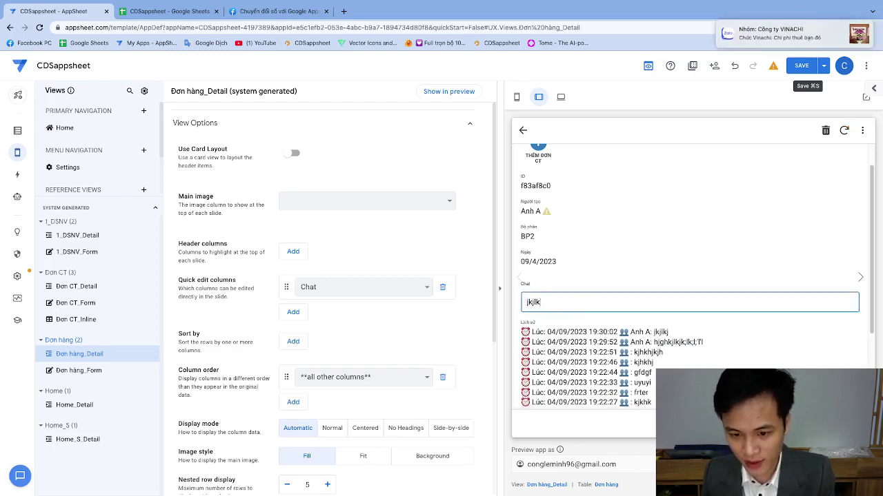
{"action": "type", "text": "yuytutu"}
{"action": "key", "text": "Return"}
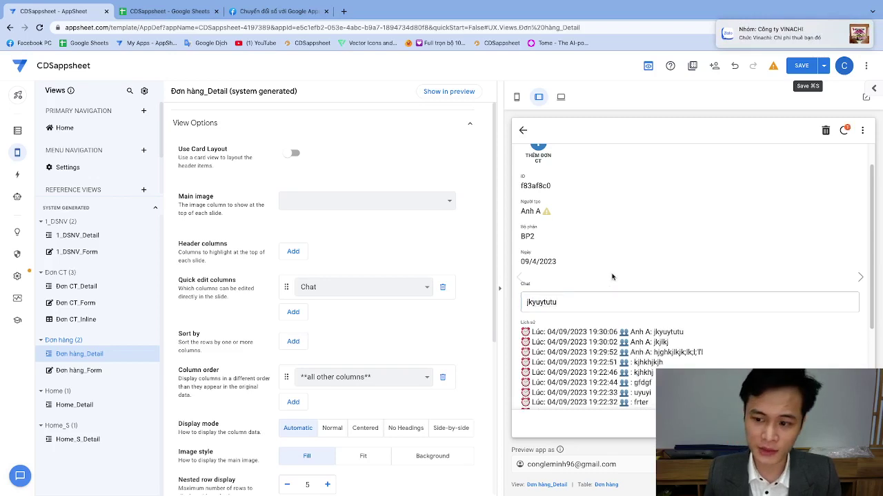
{"action": "scroll", "coordinate": [647, 250], "scroll_direction": "down", "scroll_amount": 3}
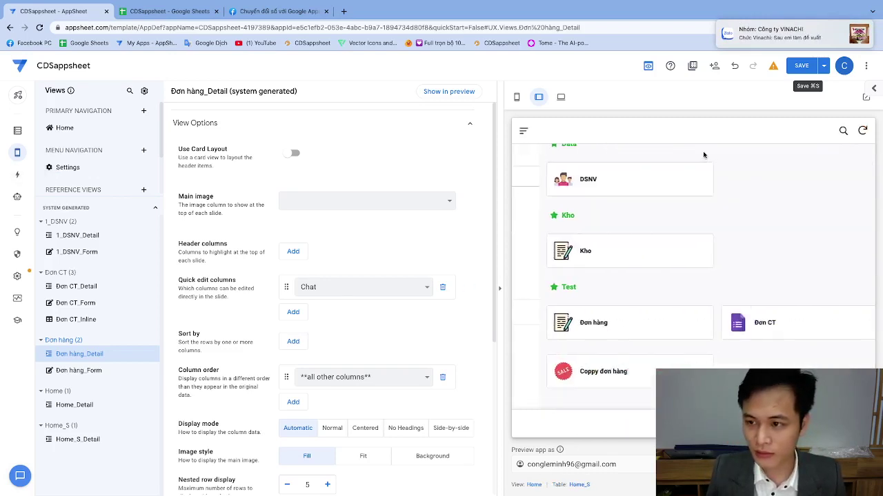
Reload the editor page and pick a different employee on the preview login.
{"action": "left_click", "coordinate": [39, 27]}
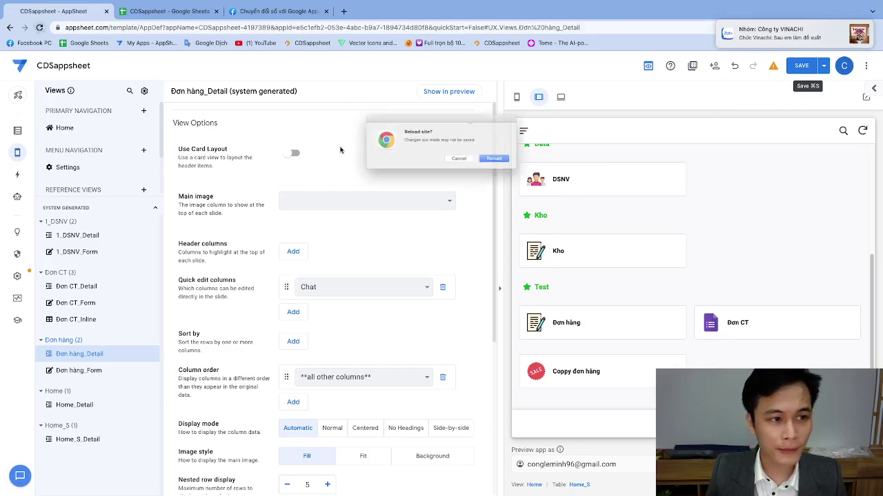
{"action": "left_click", "coordinate": [507, 162]}
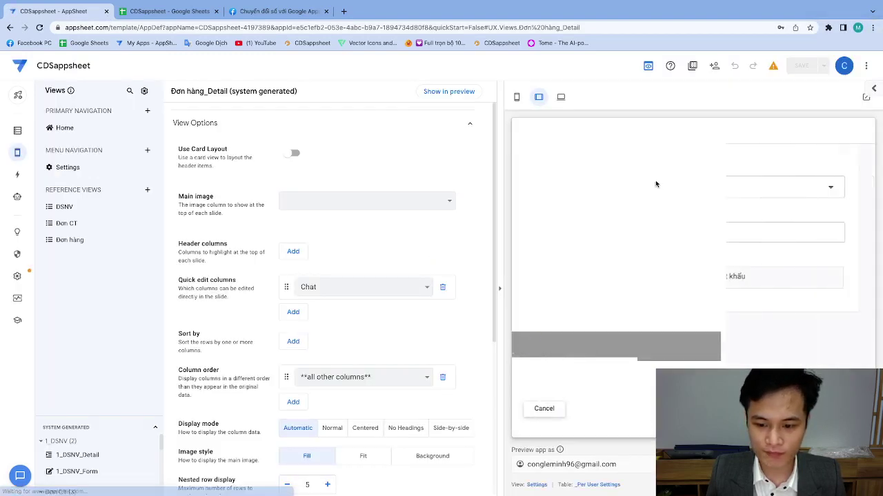
{"action": "left_click", "coordinate": [611, 198]}
{"action": "left_click", "coordinate": [617, 229]}
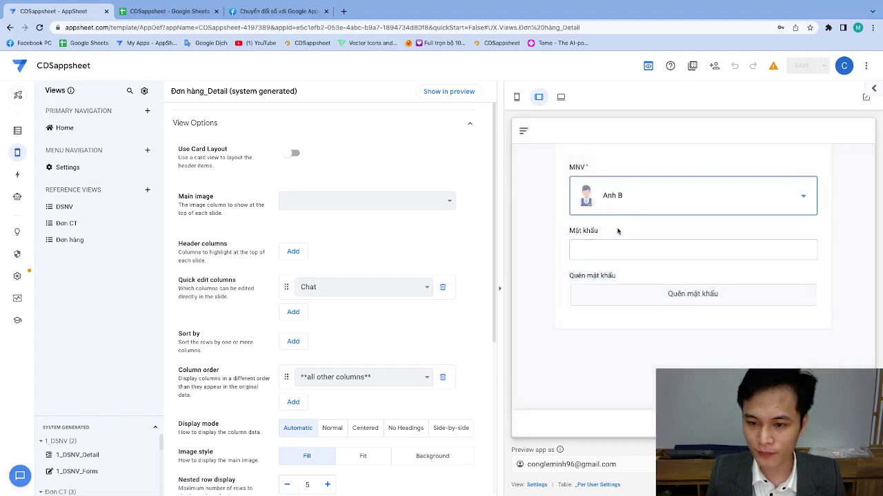
Enter the password, sign in, and open the Đơn hàng order list.
{"action": "left_click", "coordinate": [611, 250]}
{"action": "type", "text": "1"}
{"action": "key", "text": "Return"}
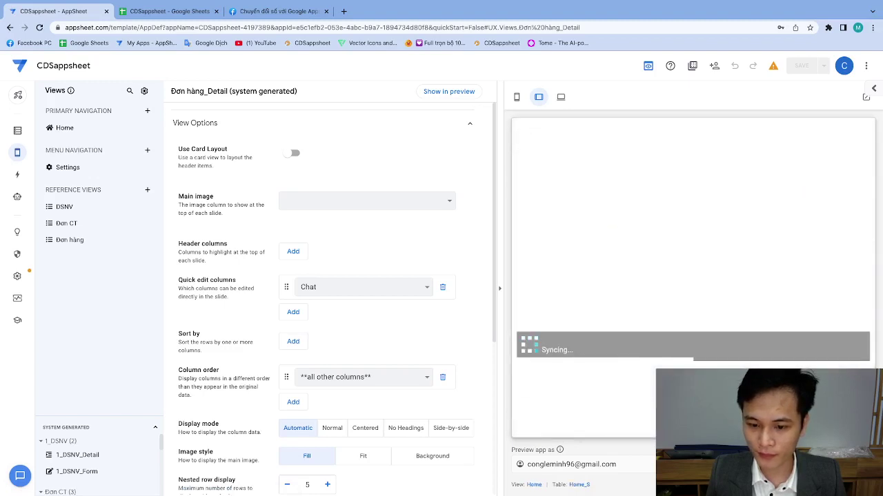
{"action": "left_click", "coordinate": [621, 335]}
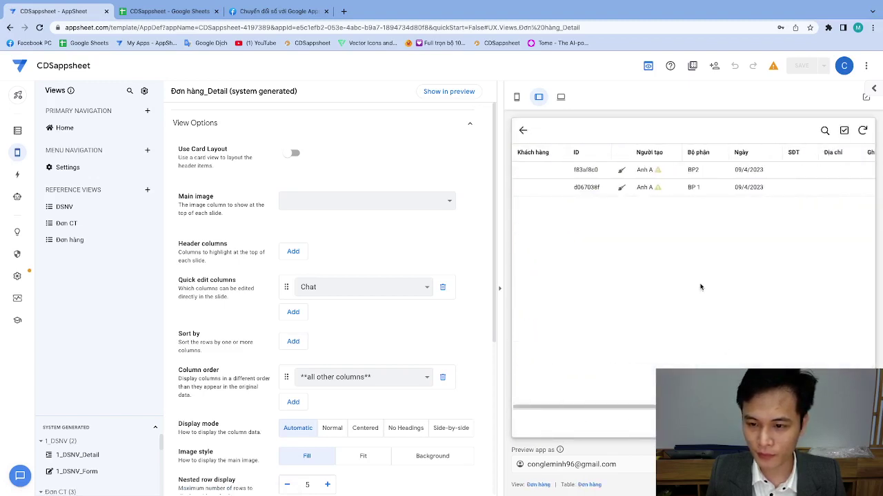
Open order d067038f and run the xoá chat action to empty its Chat field.
{"action": "left_click", "coordinate": [681, 187]}
{"action": "scroll", "coordinate": [676, 239], "scroll_direction": "down", "scroll_amount": 3}
{"action": "scroll", "coordinate": [715, 250], "scroll_direction": "up", "scroll_amount": 1}
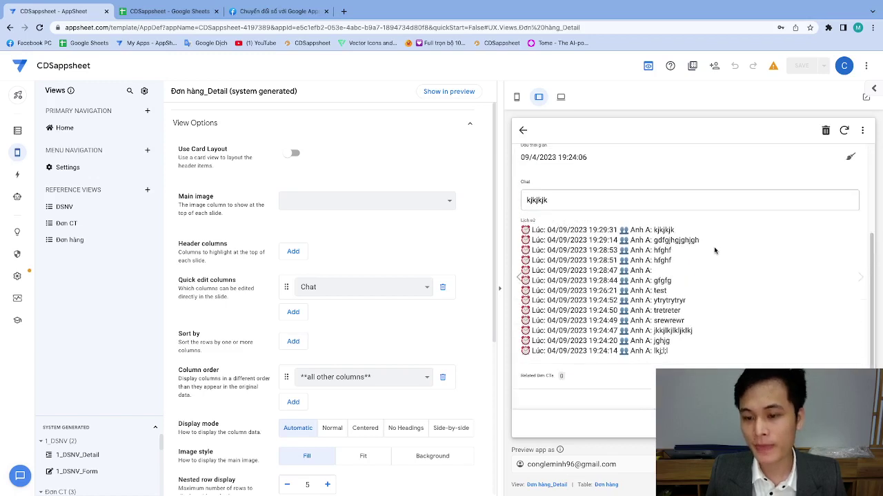
{"action": "scroll", "coordinate": [714, 250], "scroll_direction": "up", "scroll_amount": 1}
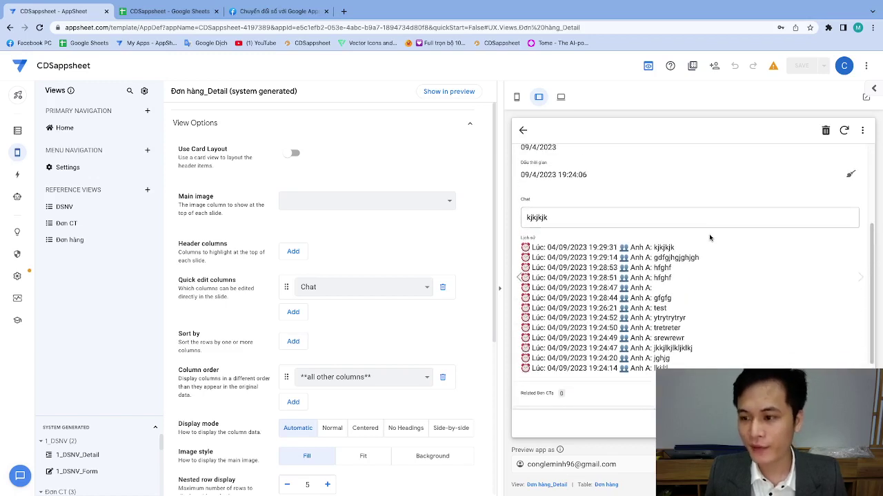
{"action": "left_click", "coordinate": [849, 174]}
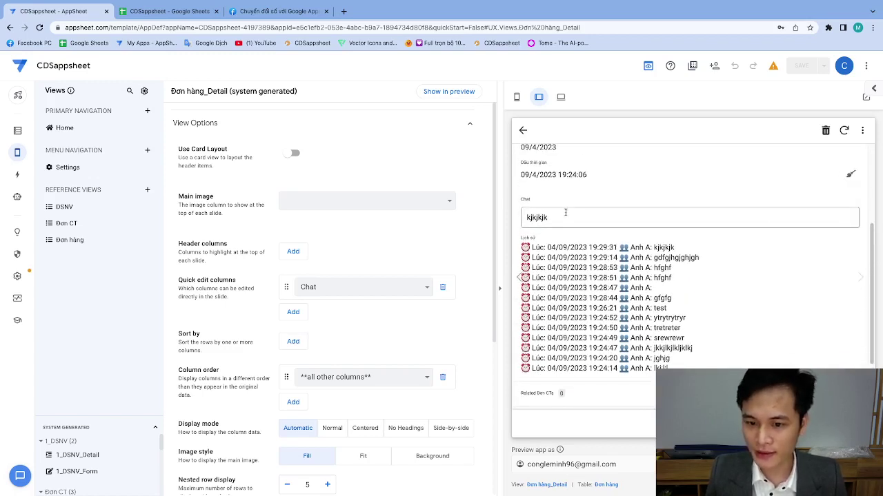
{"action": "left_click", "coordinate": [850, 175]}
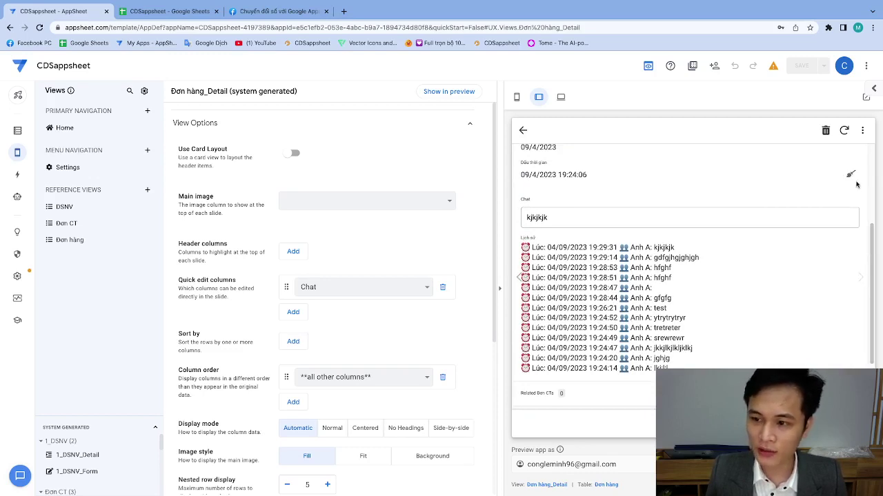
{"action": "left_click", "coordinate": [852, 178]}
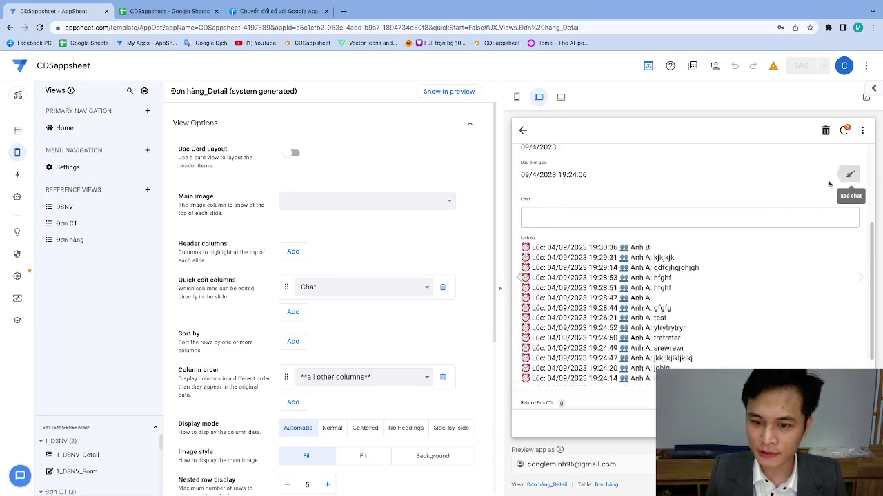
Enter the chat messages 'hghgh' and then 'jhgjhgjhg', saving each as a history entry.
{"action": "left_click", "coordinate": [573, 219]}
{"action": "type", "text": "hghgh"}
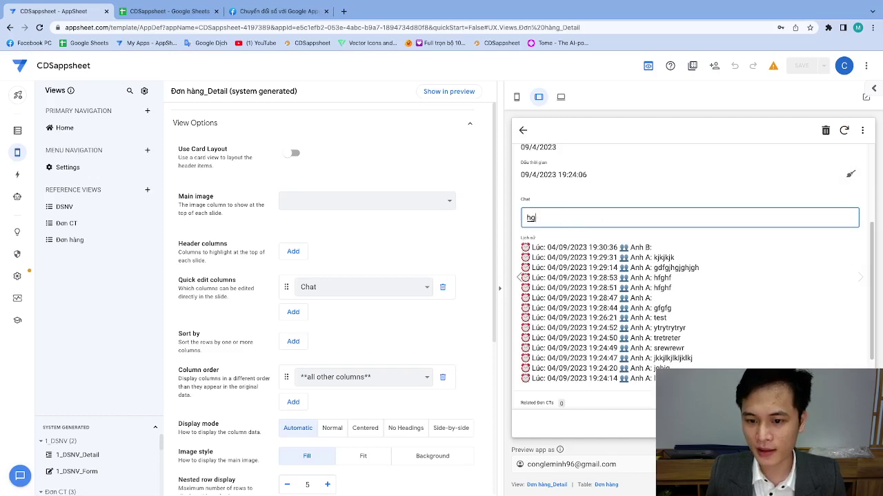
{"action": "key", "text": "Return"}
{"action": "double_click", "coordinate": [593, 228]}
{"action": "type", "text": "jhgjhgjhg"}
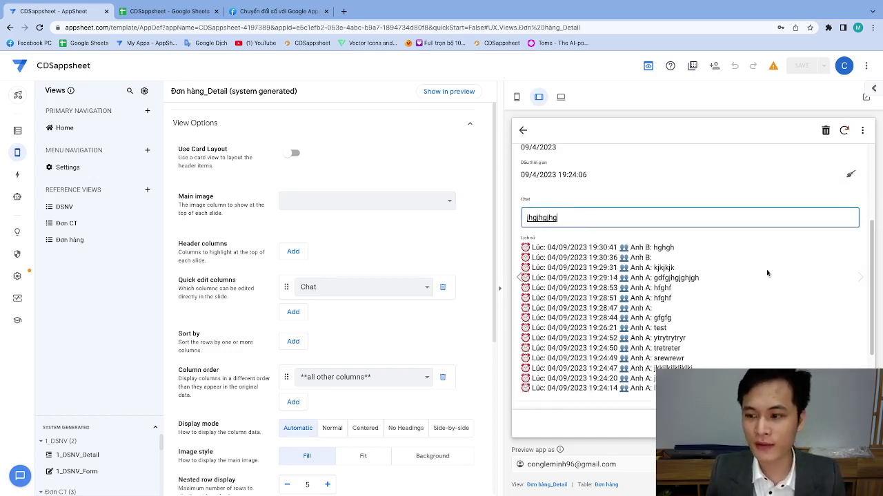
{"action": "key", "text": "Return"}
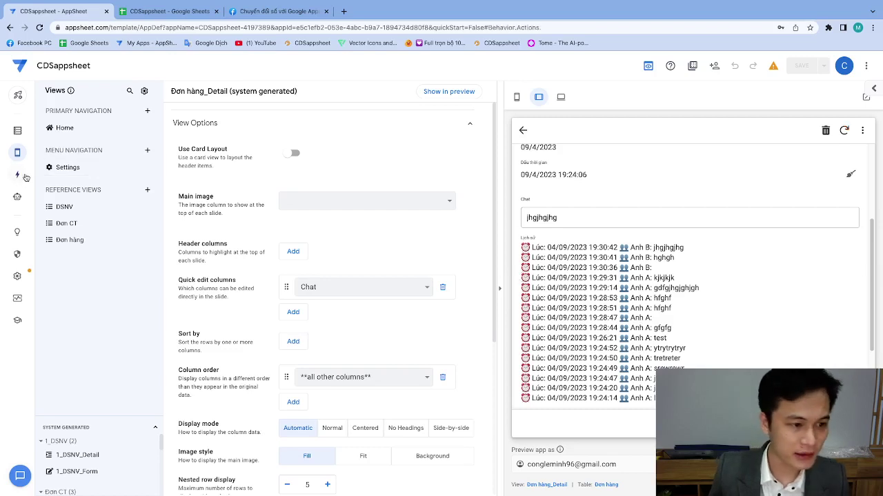
Save the xoá chat action with its Chat value expression kept as "", then run it on the order.
{"action": "left_click", "coordinate": [17, 175]}
{"action": "scroll", "coordinate": [58, 254], "scroll_direction": "down", "scroll_amount": 3}
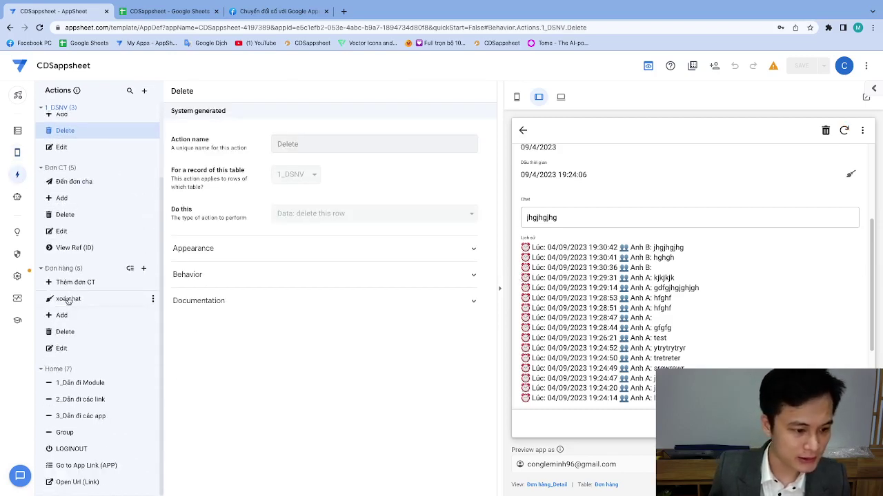
{"action": "left_click", "coordinate": [69, 299]}
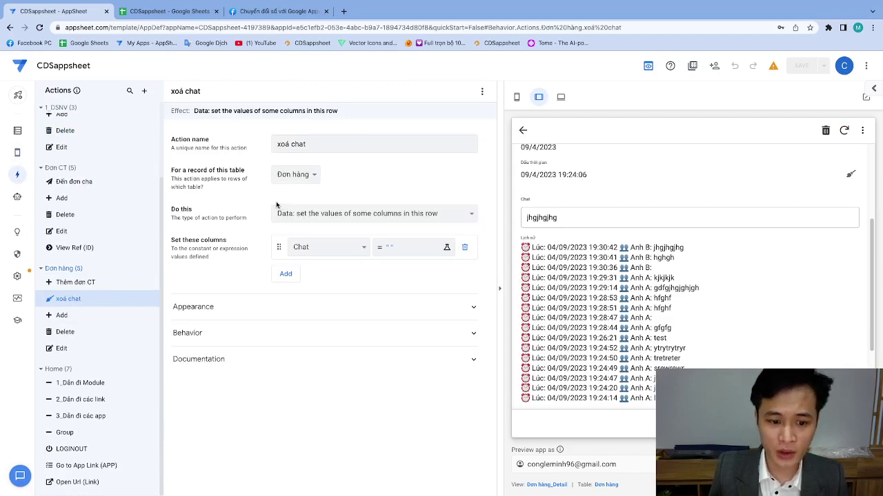
{"action": "left_click", "coordinate": [387, 248]}
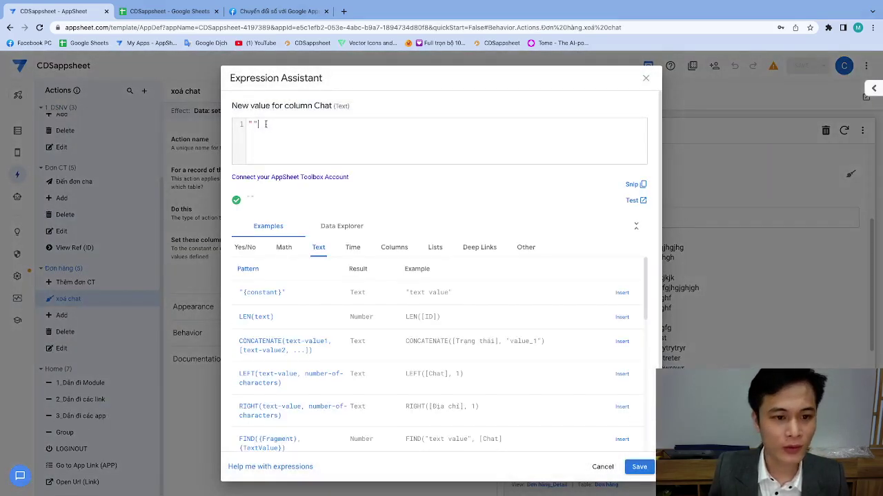
{"action": "left_click", "coordinate": [641, 467]}
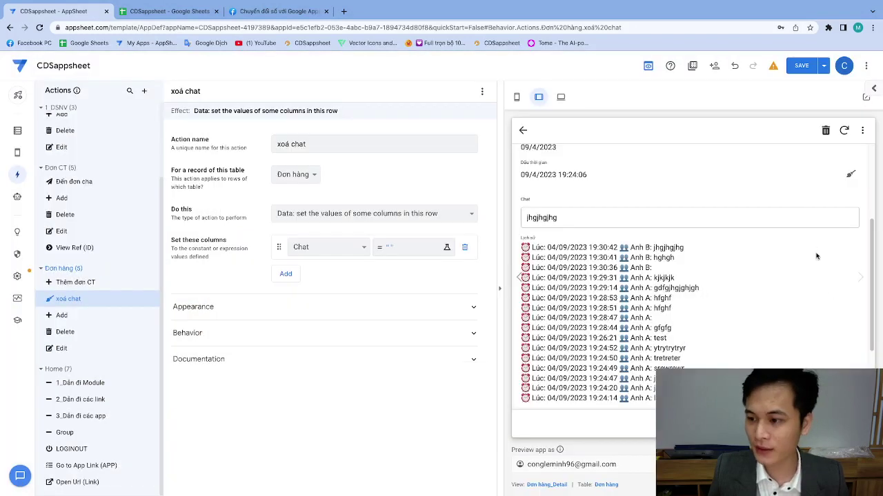
{"action": "left_click", "coordinate": [849, 175]}
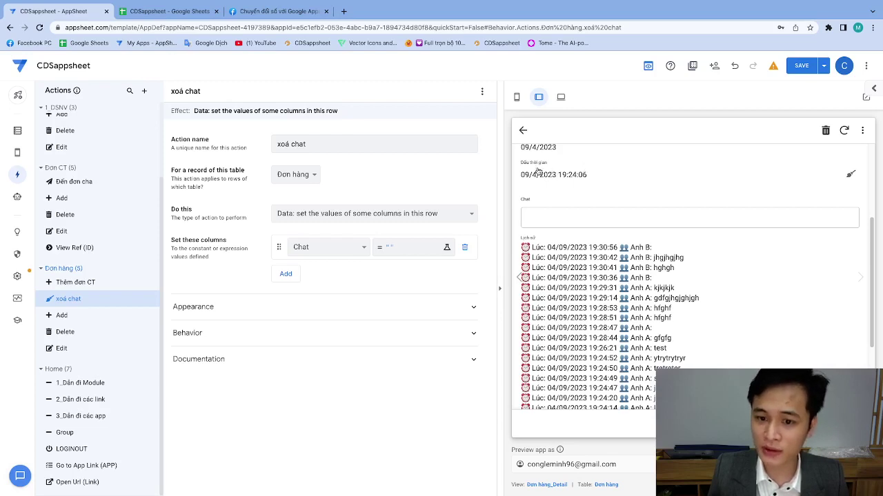
Go back to the order list and open order f83af8c0 down to its Chat and Lịch sử.
{"action": "left_click_drag", "start_coordinate": [517, 166], "coordinate": [591, 177]}
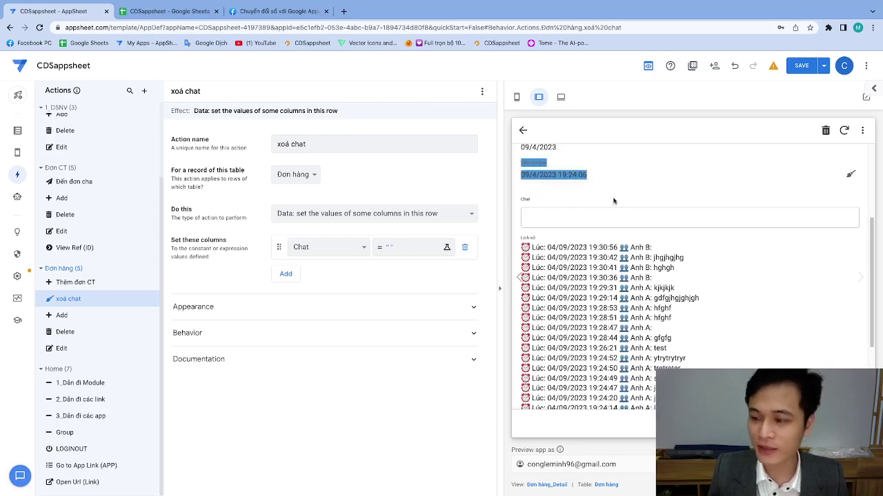
{"action": "scroll", "coordinate": [607, 193], "scroll_direction": "up", "scroll_amount": 2}
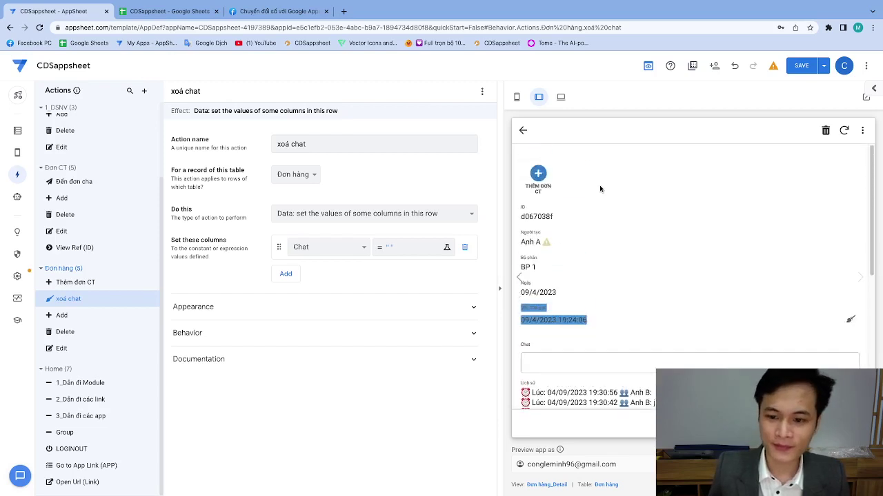
{"action": "scroll", "coordinate": [593, 221], "scroll_direction": "down", "scroll_amount": 1}
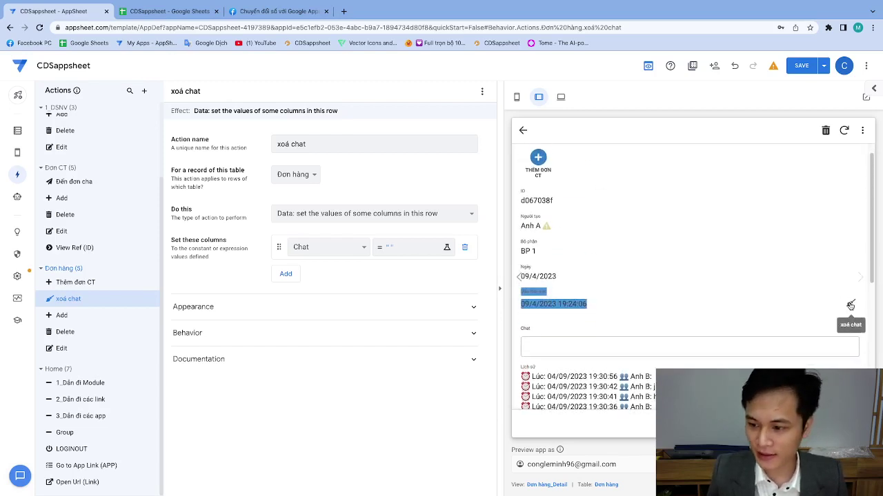
{"action": "left_click", "coordinate": [521, 129]}
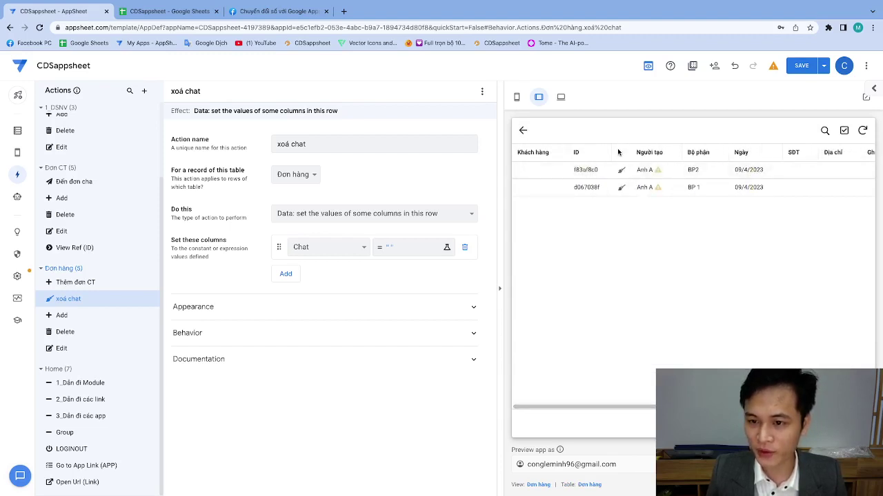
{"action": "left_click", "coordinate": [585, 180]}
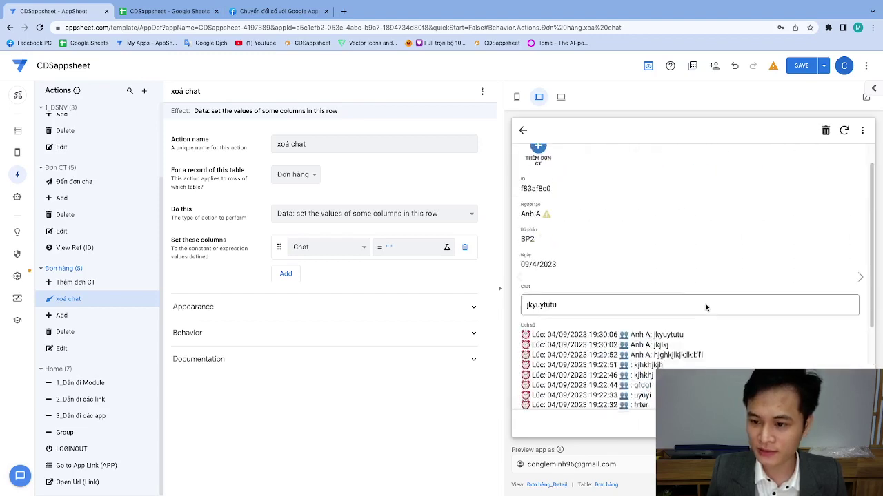
{"action": "scroll", "coordinate": [705, 307], "scroll_direction": "down", "scroll_amount": 3}
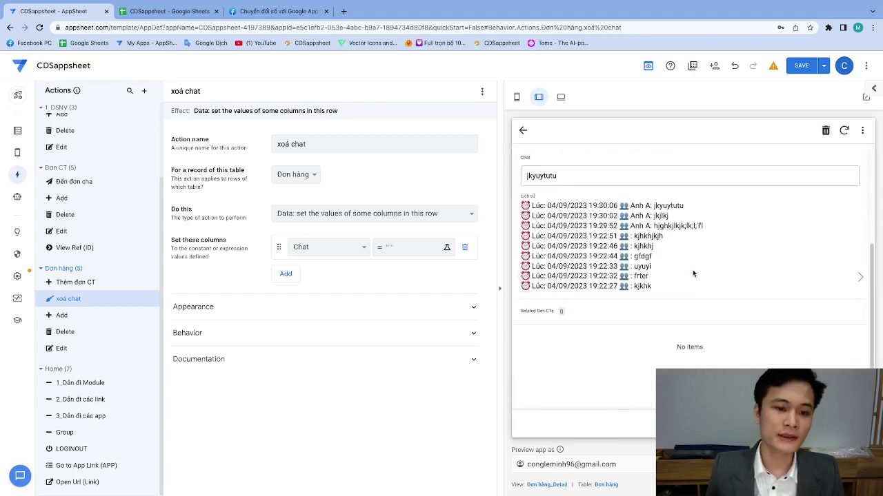